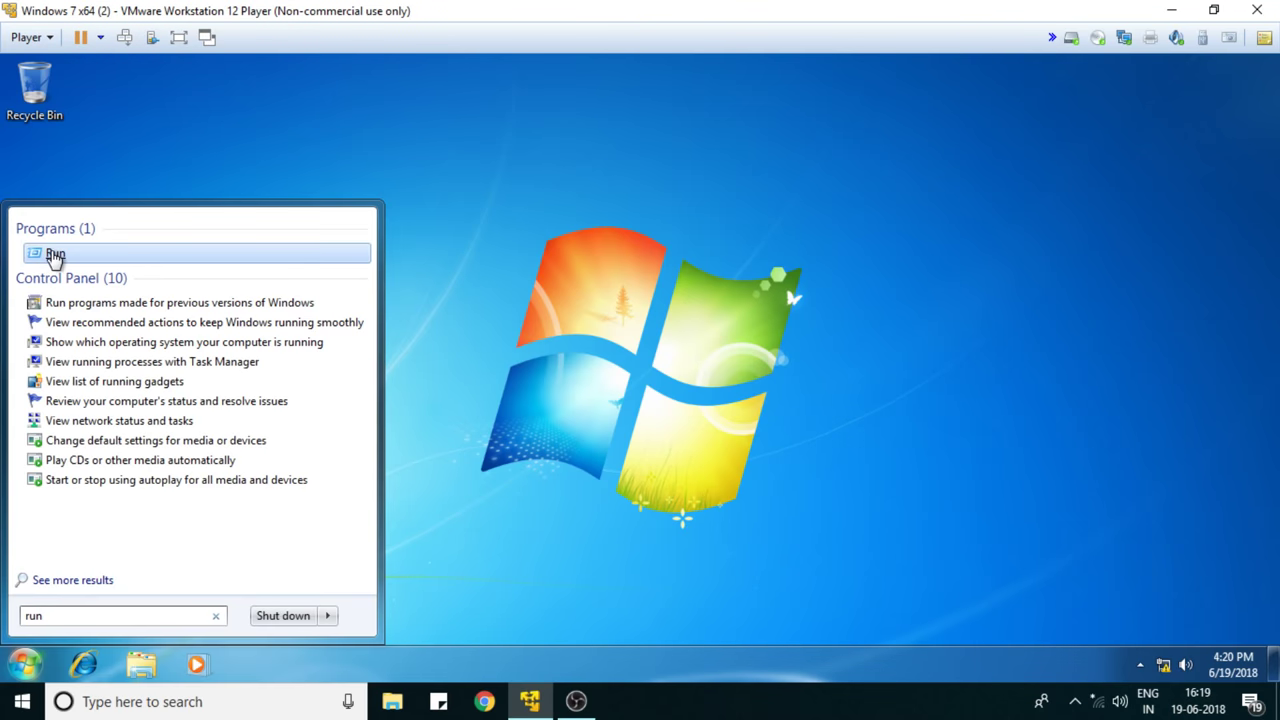
# - Launch lusrmgr.msc from the Run prompt to open Local Users and Groups
pyautogui.click(51, 253)
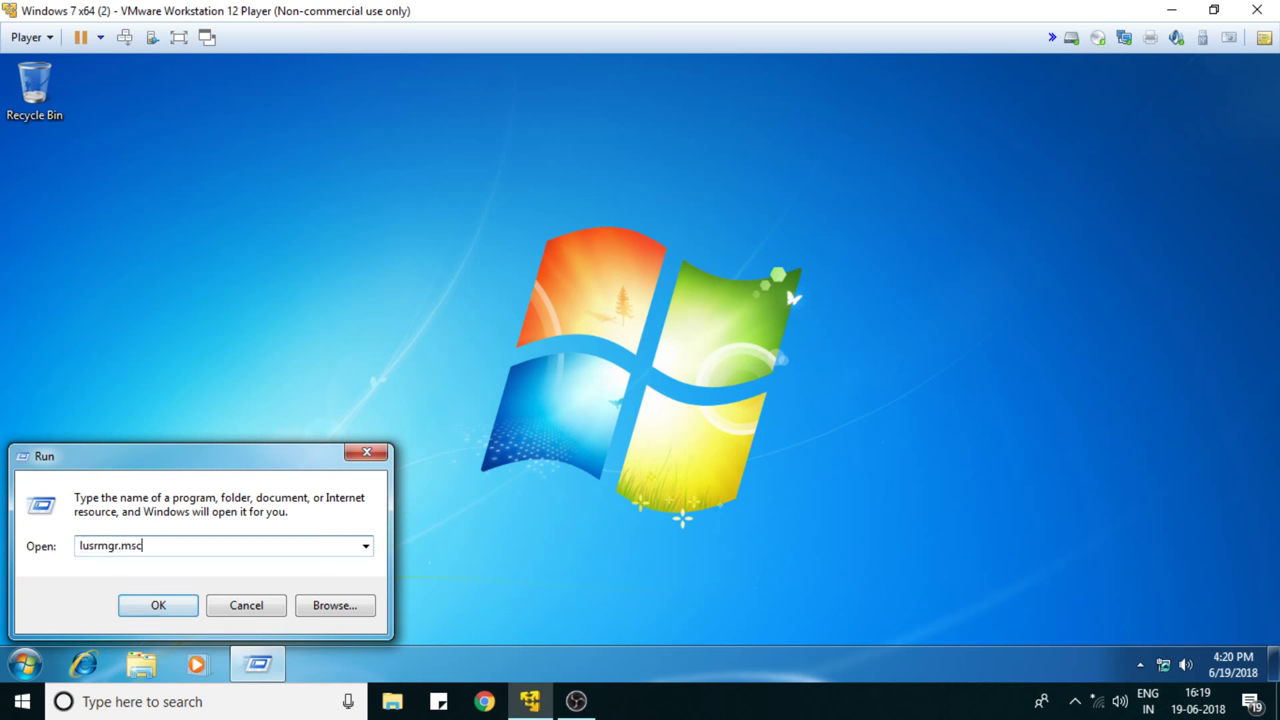
pyautogui.write('l')
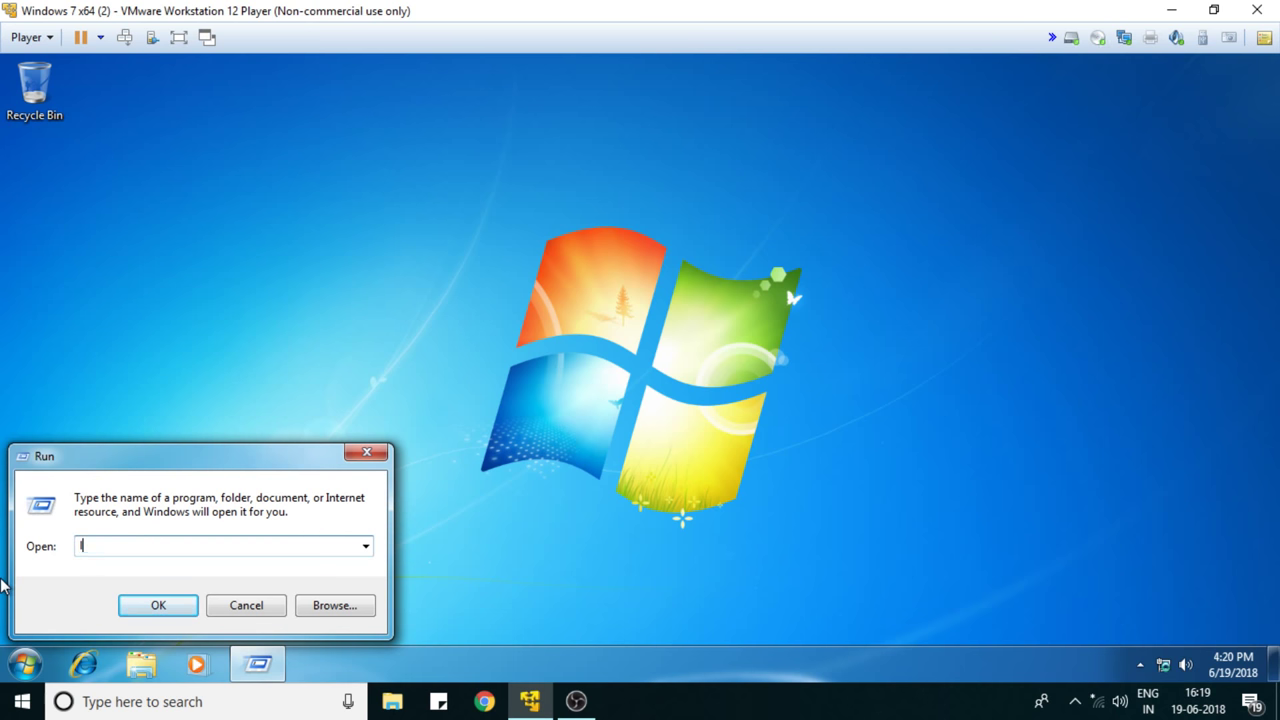
pyautogui.write('usr')
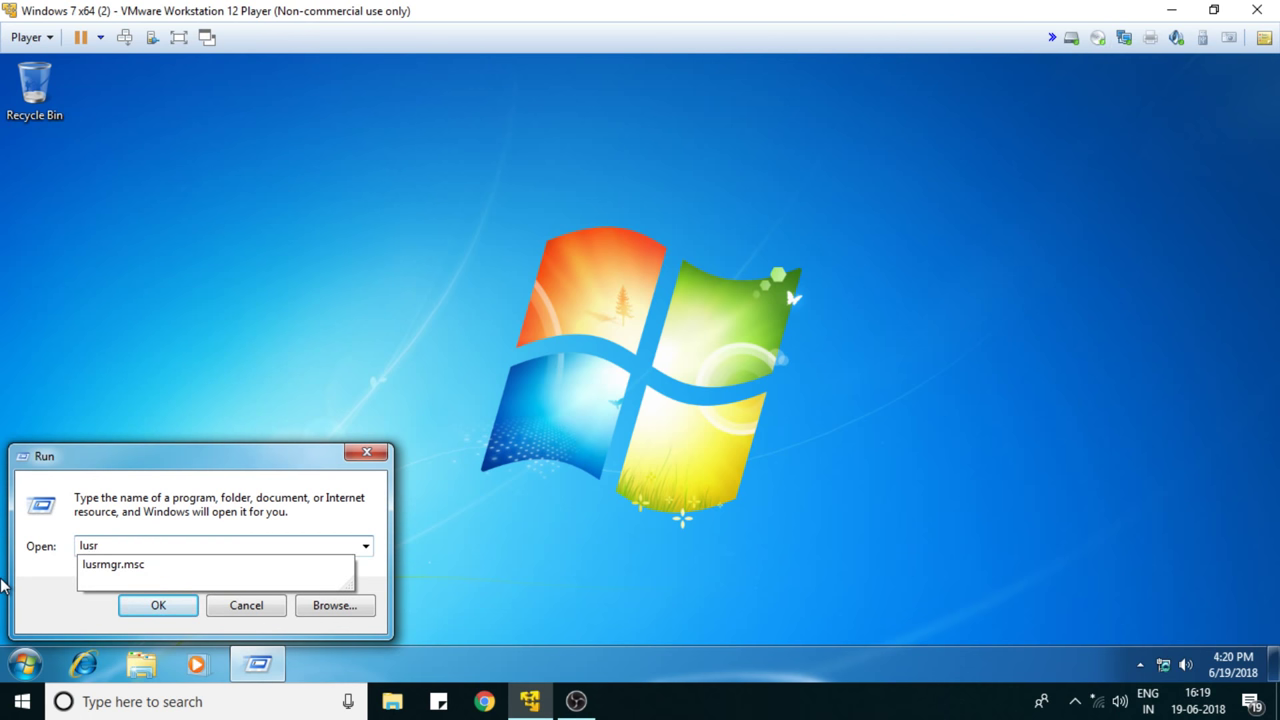
pyautogui.write('mgr.msc')
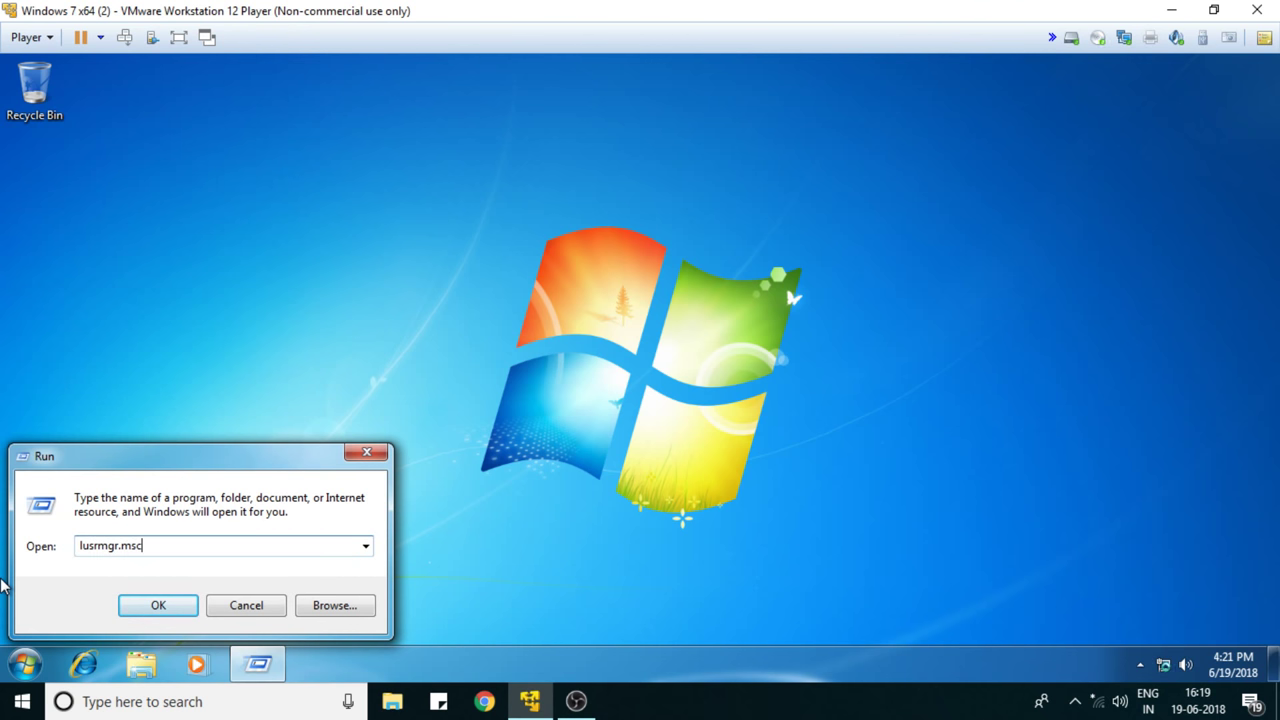
pyautogui.press('Return')
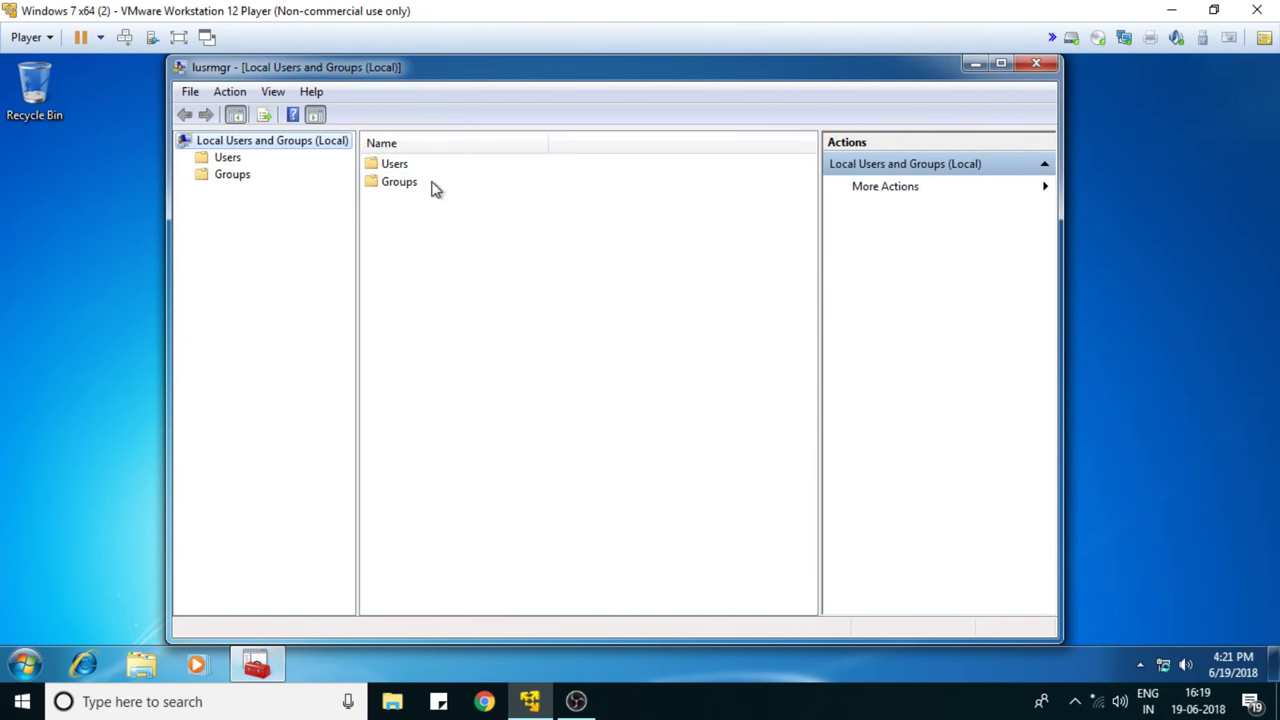
# - Create local account user1 with a password and 'must change password at next logon' cleared
pyautogui.doubleClick(392, 164)
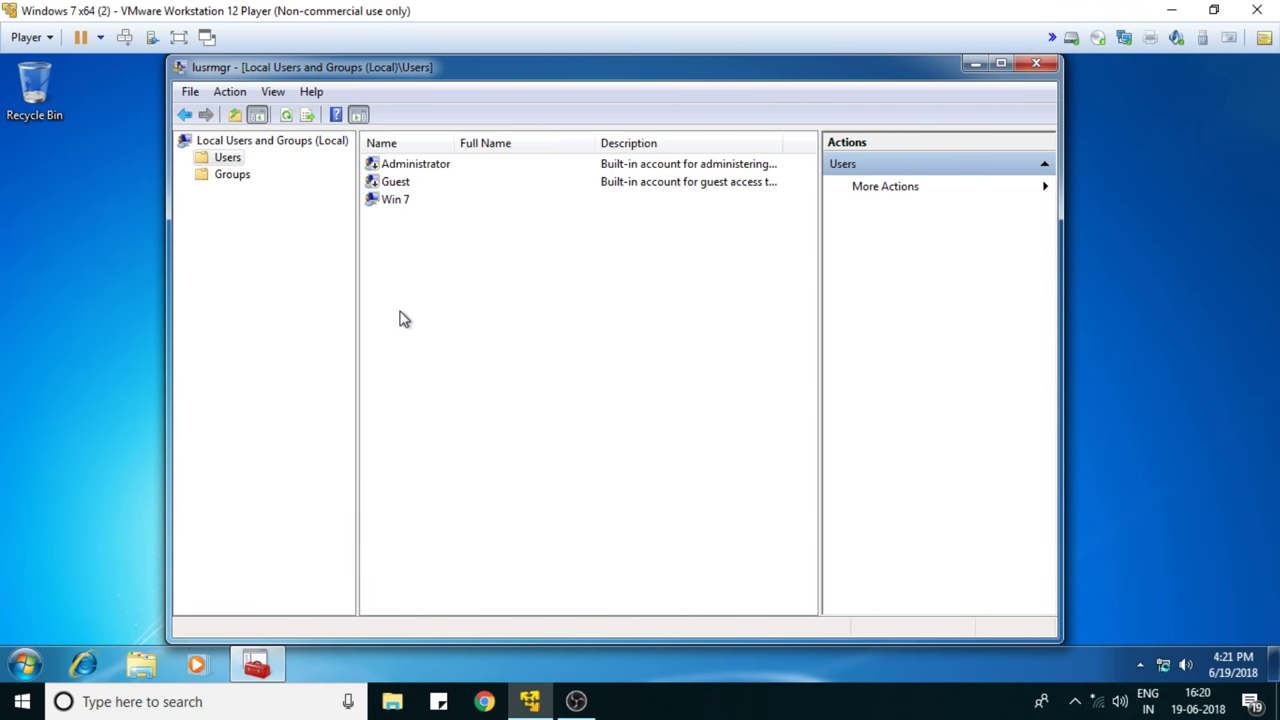
pyautogui.rightClick(410, 259)
pyautogui.click(456, 275)
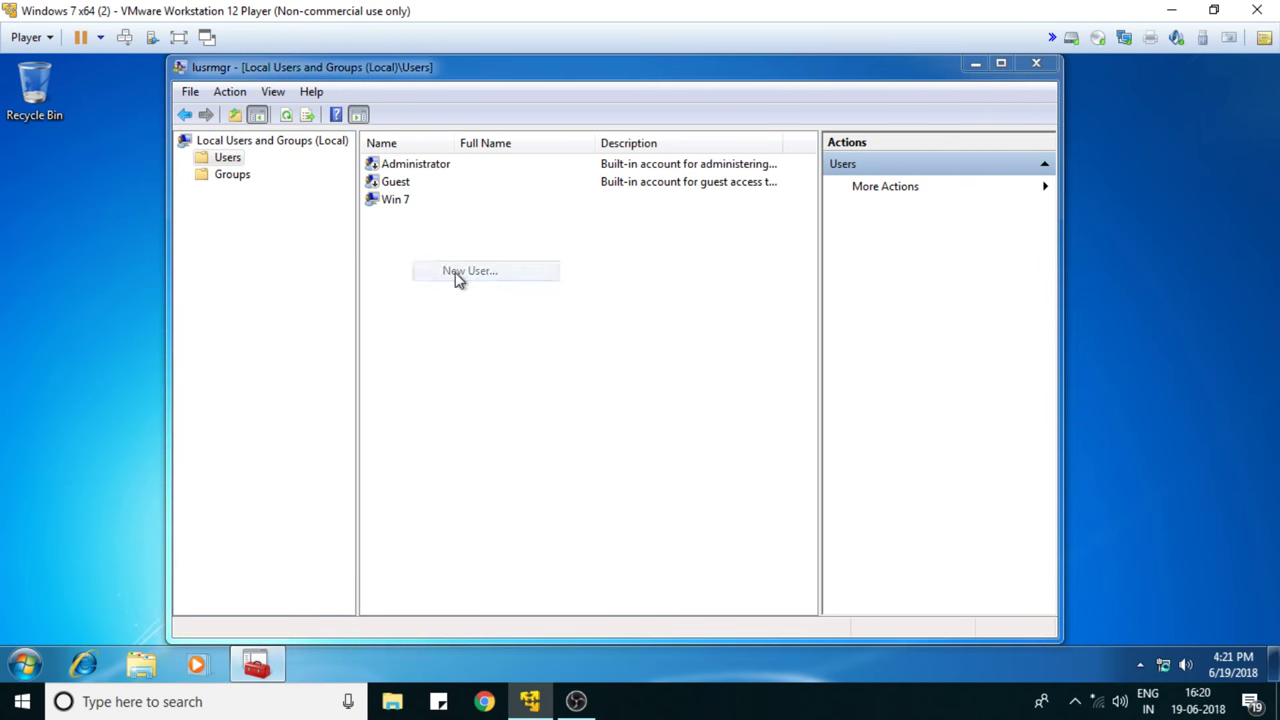
pyautogui.write('user1')
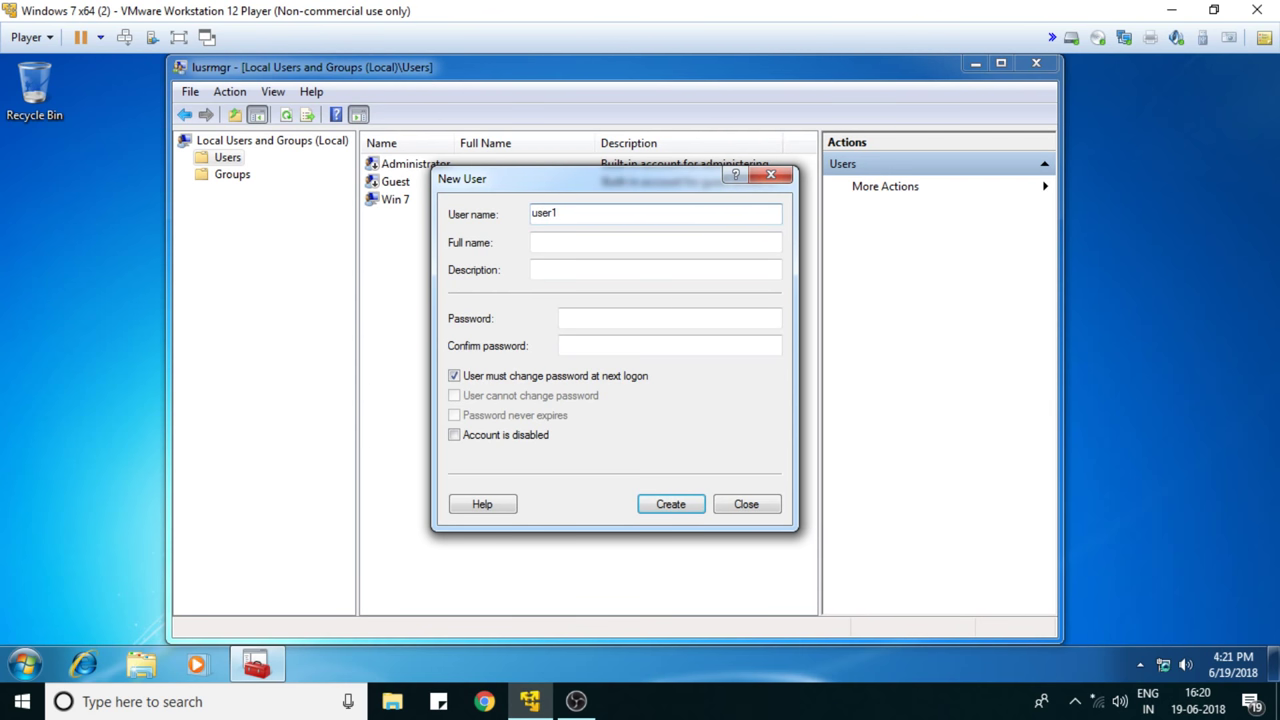
pyautogui.press('Tab')
pyautogui.press('Tab')
pyautogui.press('Tab')
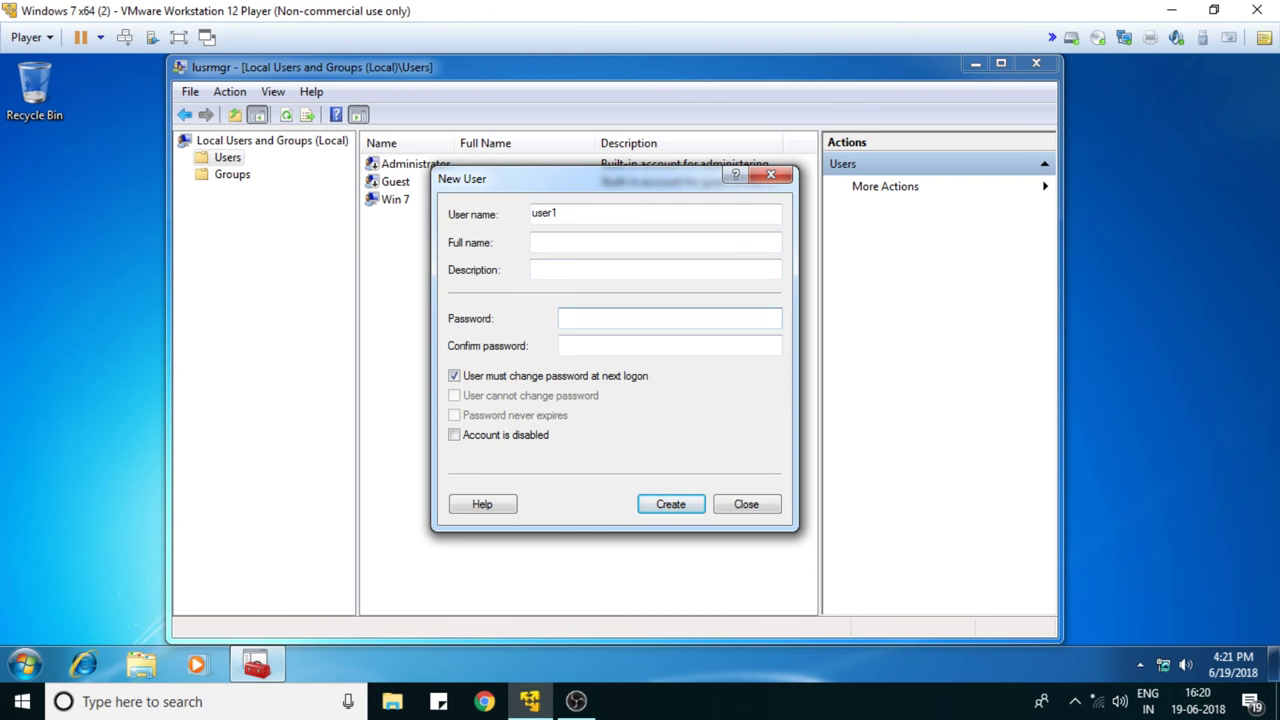
pyautogui.write('123123')
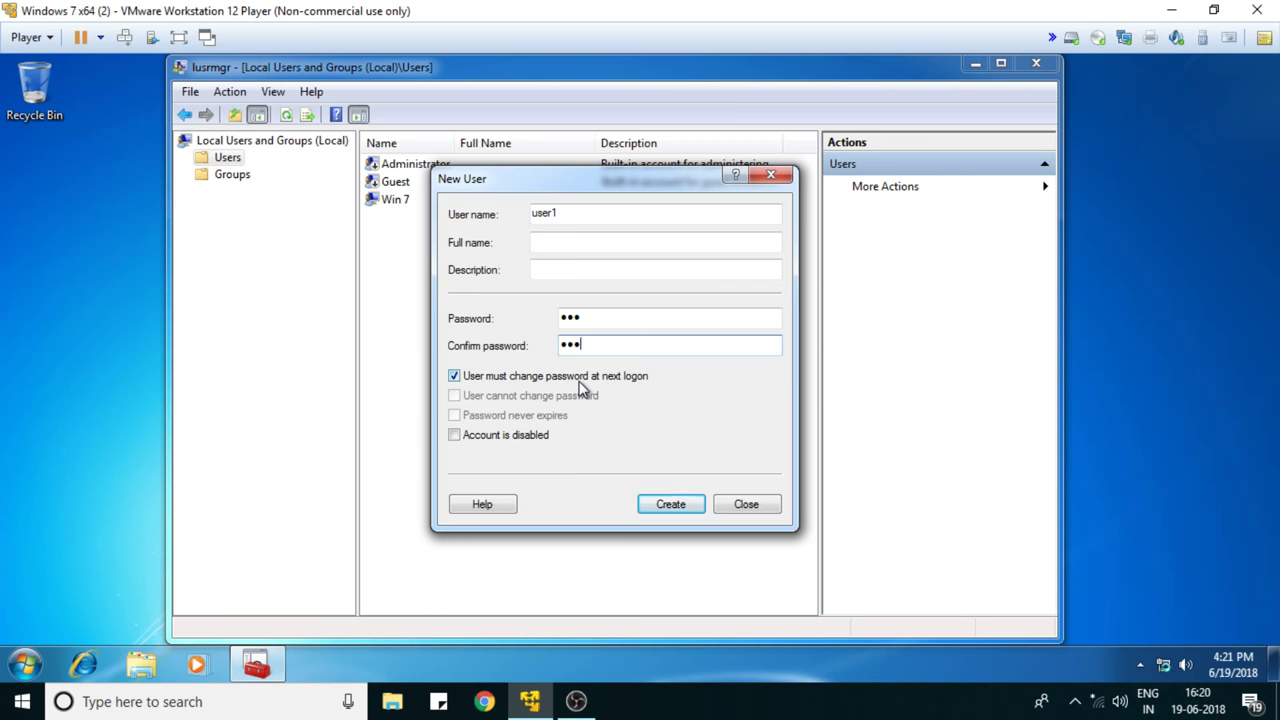
pyautogui.click(455, 376)
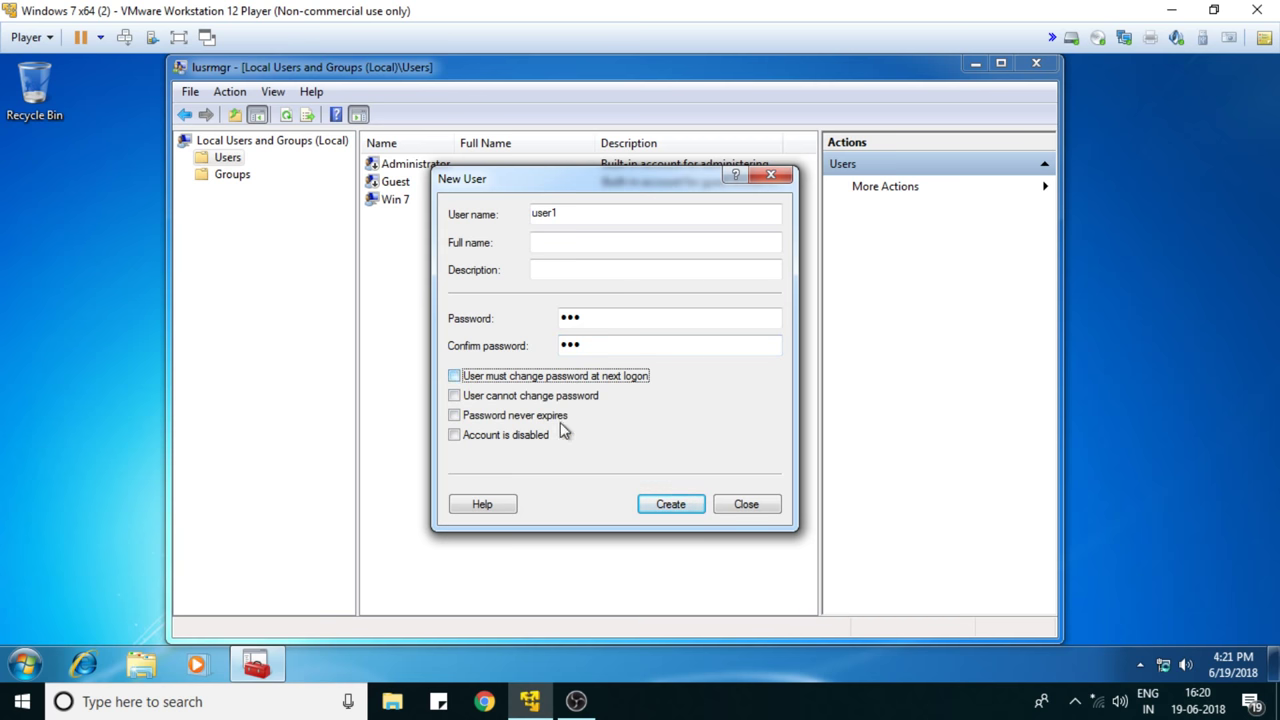
pyautogui.click(655, 508)
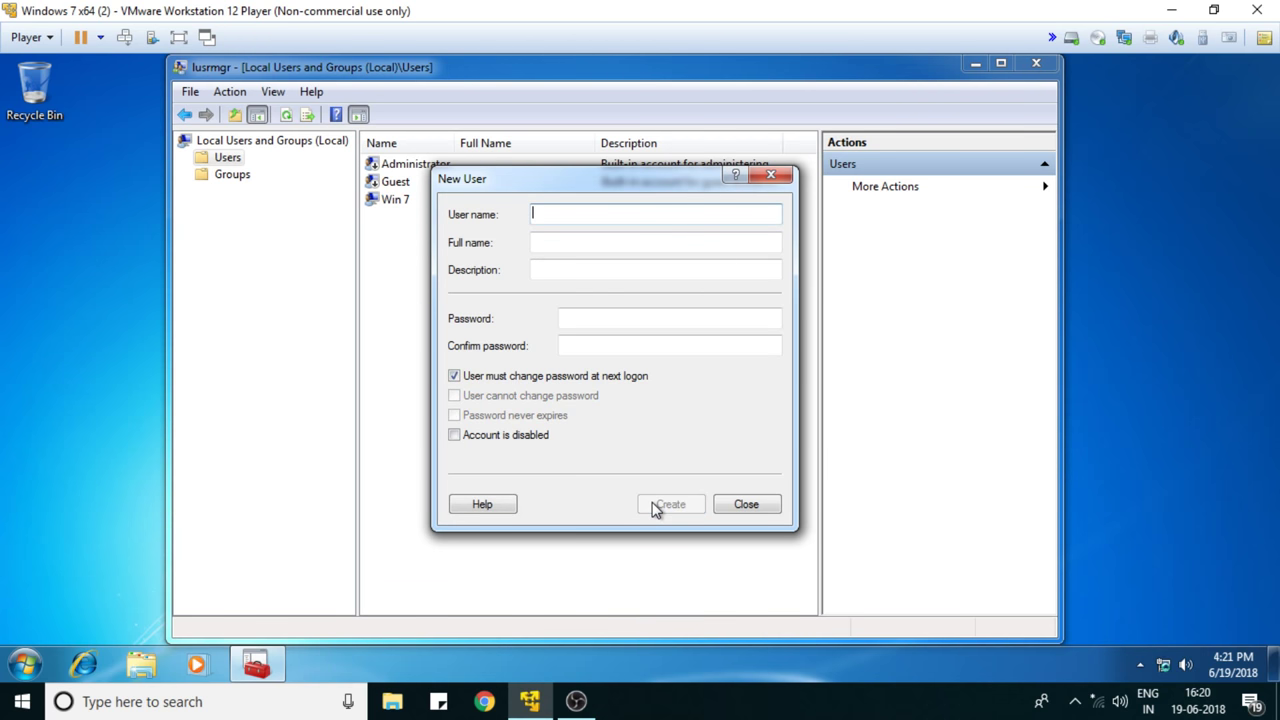
# - Create account user2 with a confirmed password, then close the New User form
pyautogui.write('user2')
pyautogui.click(561, 318)
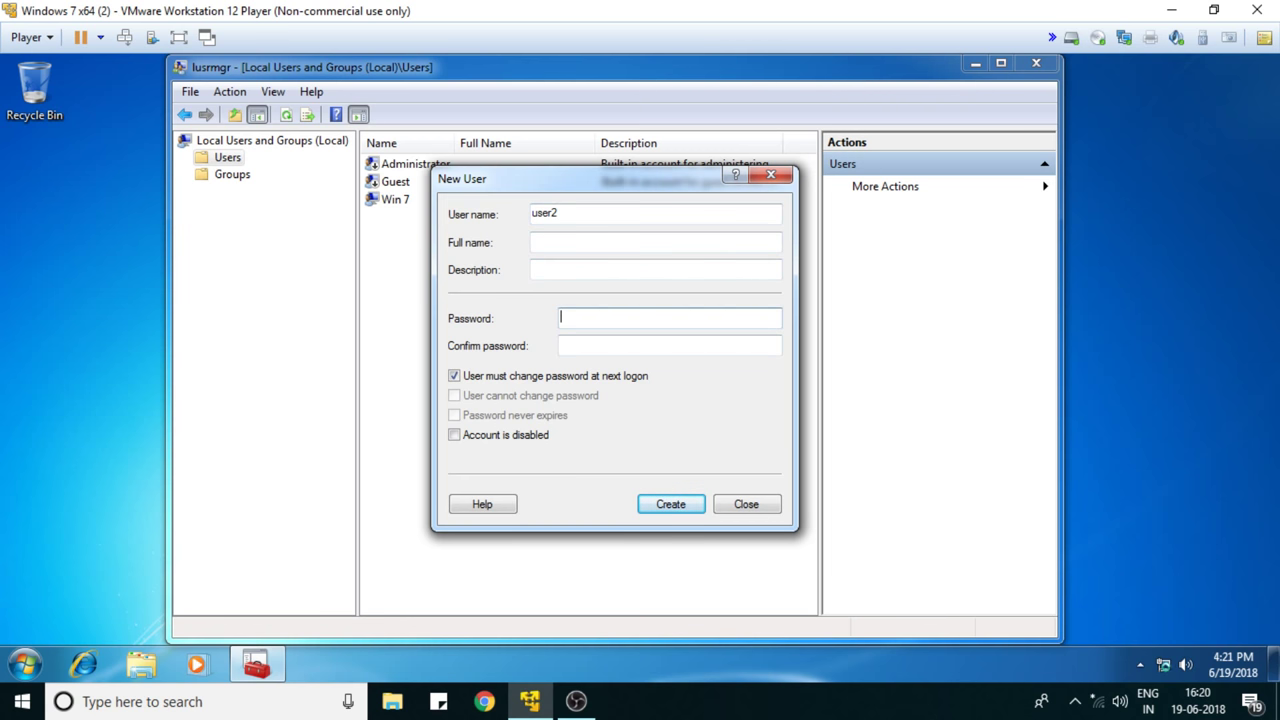
pyautogui.write('123')
pyautogui.press('Tab')
pyautogui.write('123')
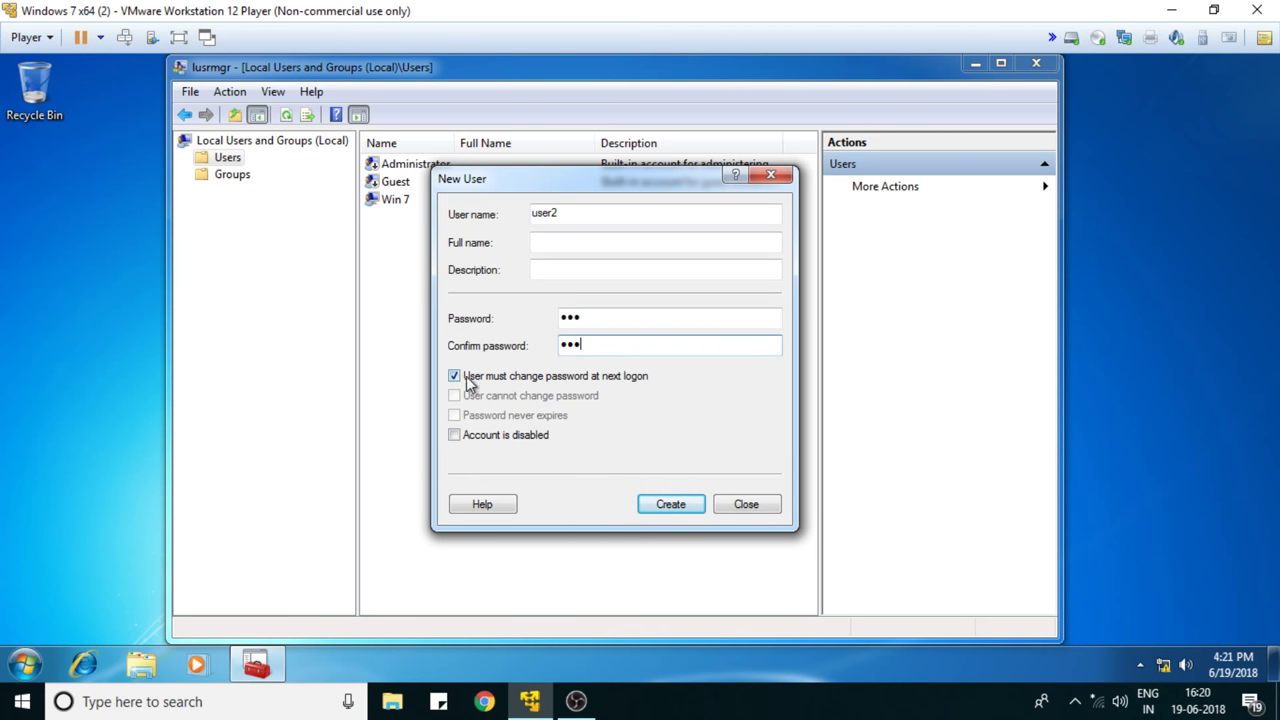
pyautogui.click(671, 510)
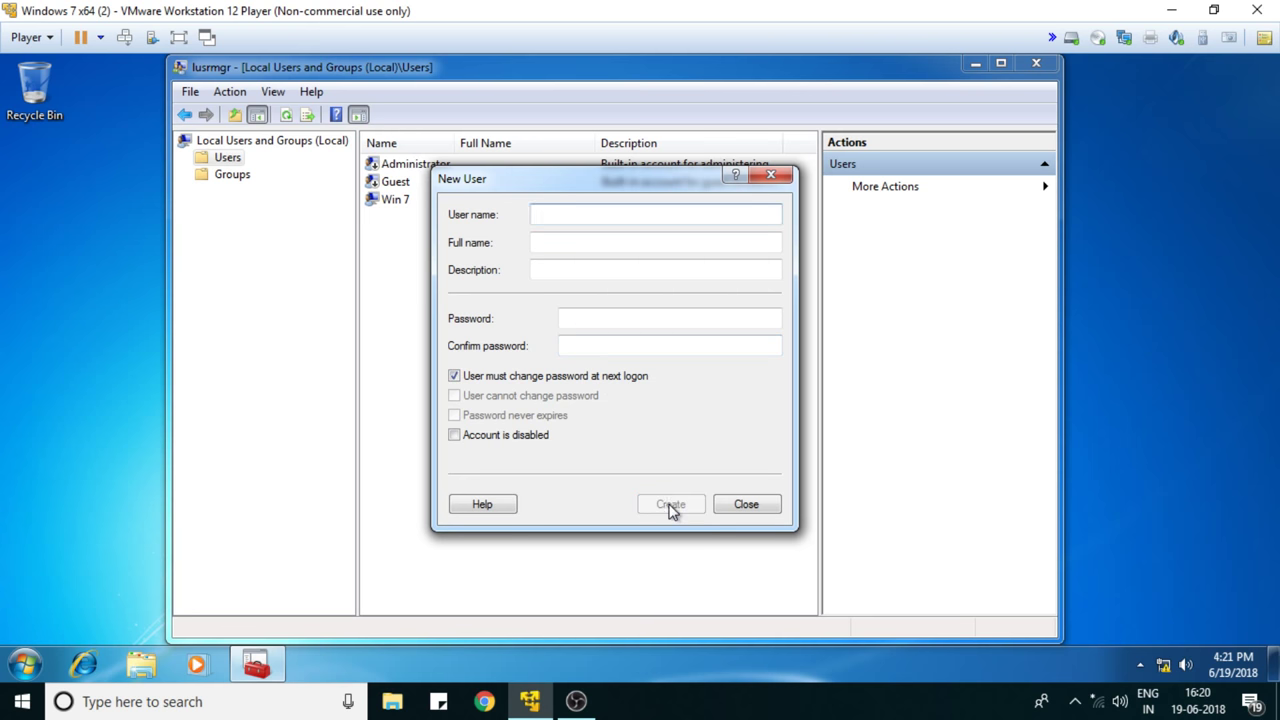
pyautogui.click(757, 506)
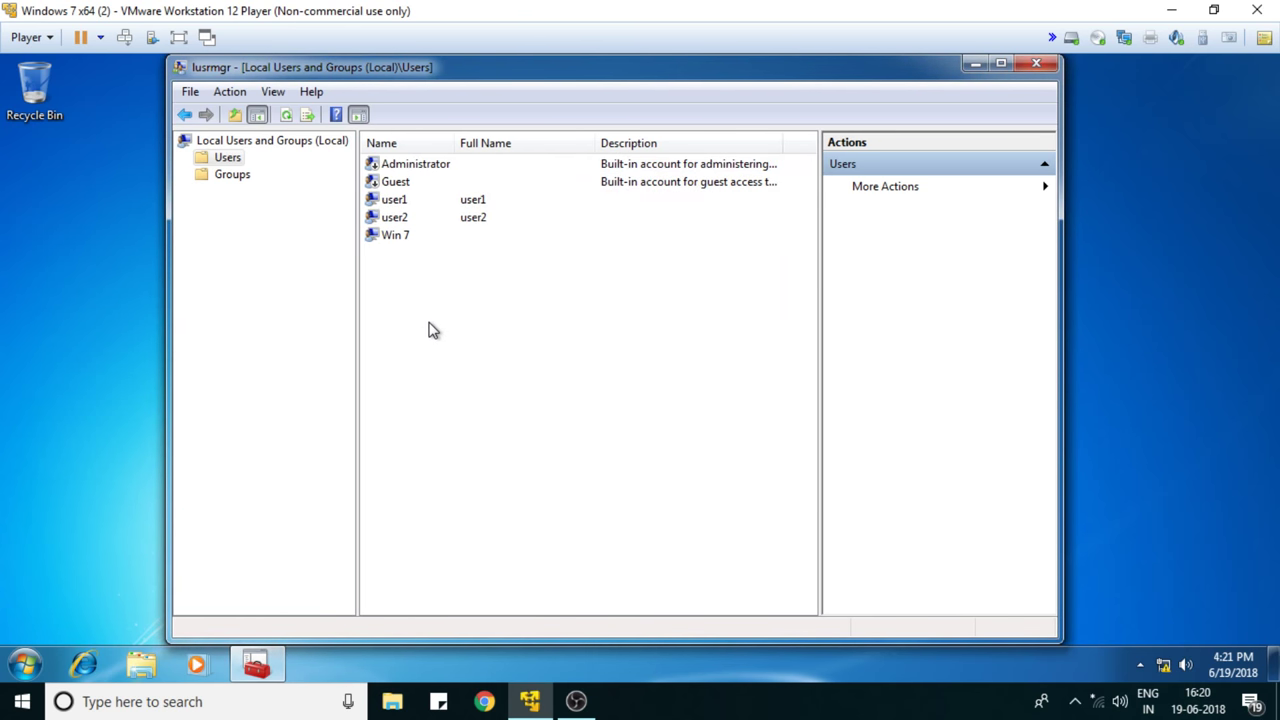
# - Refresh the user list and switch to the Groups folder
pyautogui.rightClick(430, 324)
pyautogui.click(478, 364)
pyautogui.click(224, 176)
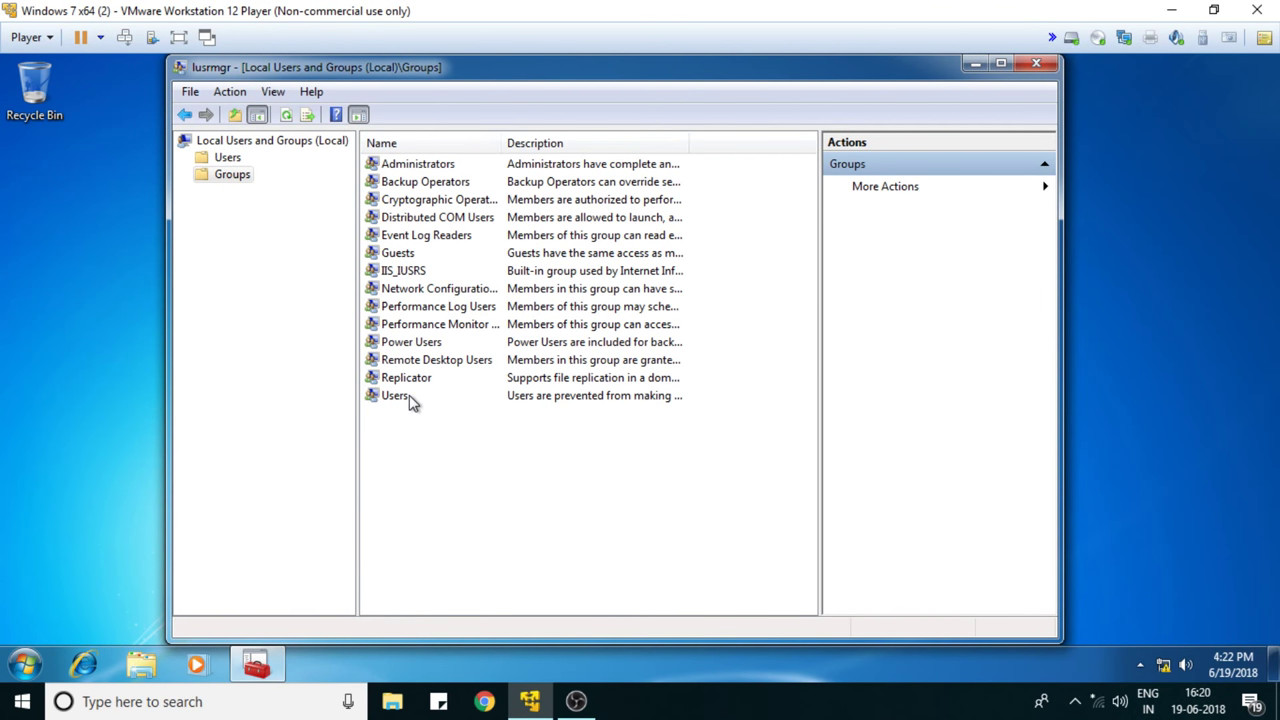
# - Confirm the Users group lists user1 and user2, then start a new group
pyautogui.doubleClick(410, 398)
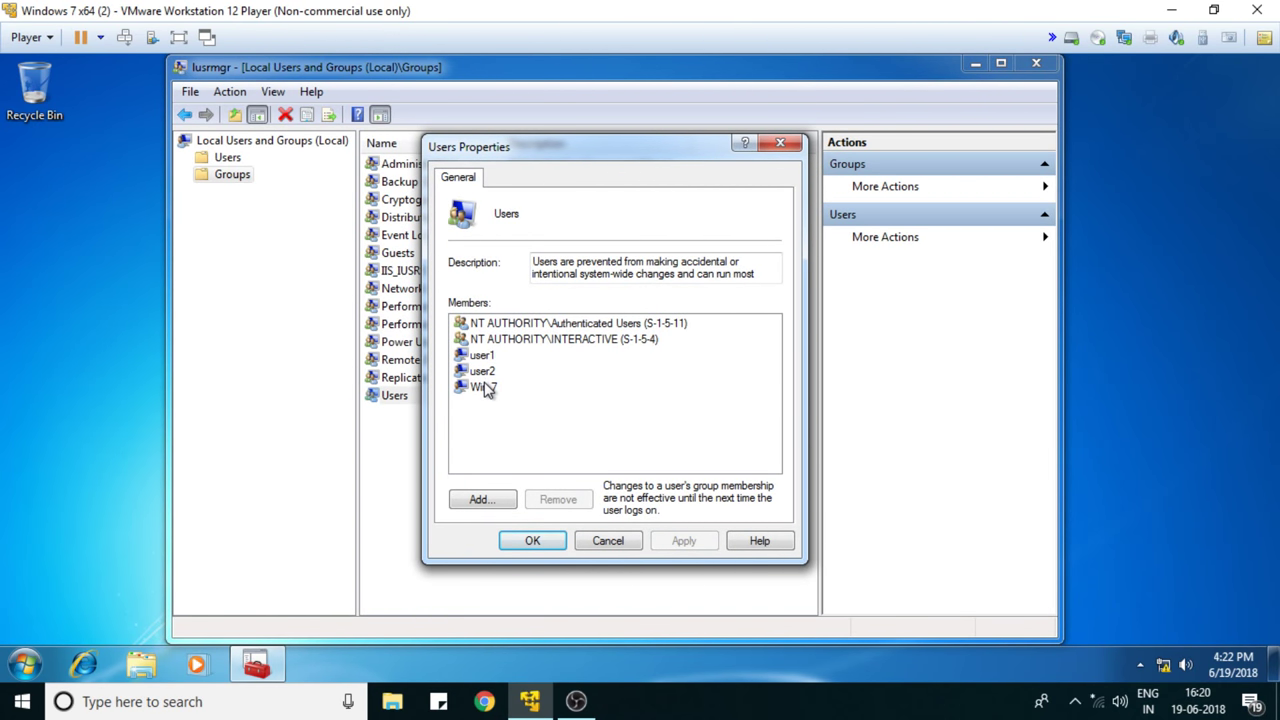
pyautogui.click(597, 538)
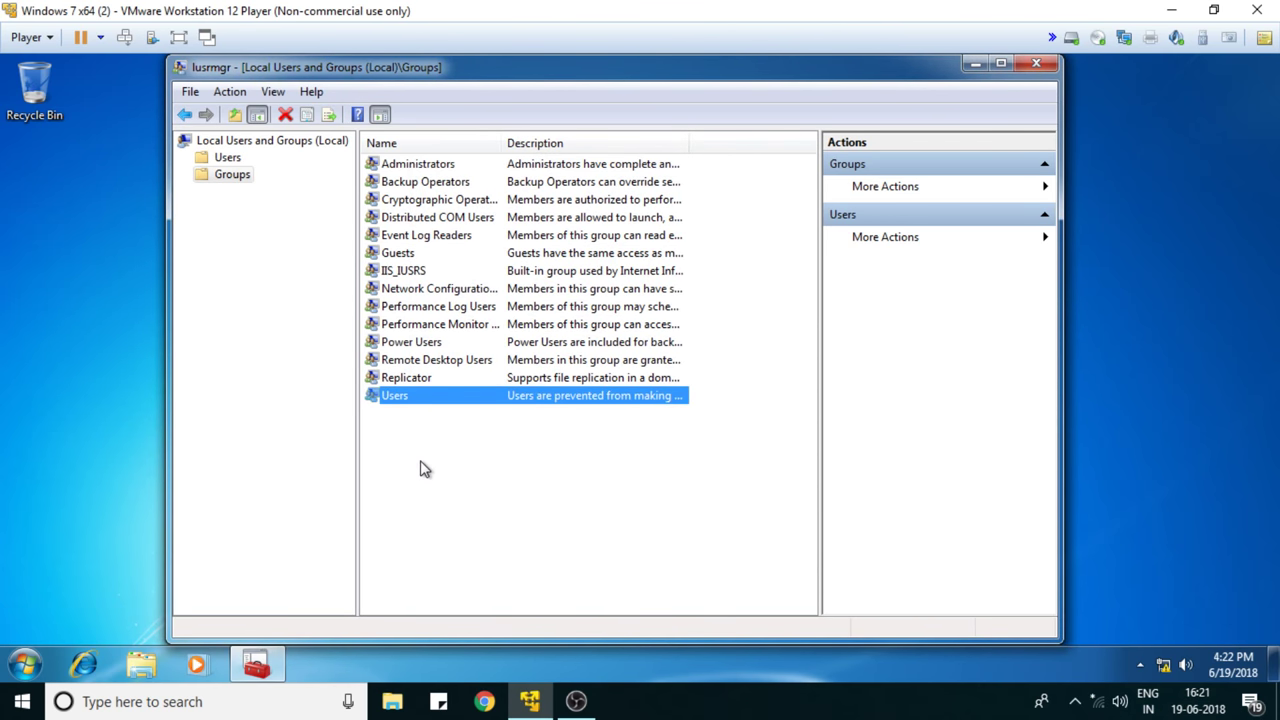
pyautogui.rightClick(420, 469)
pyautogui.click(470, 474)
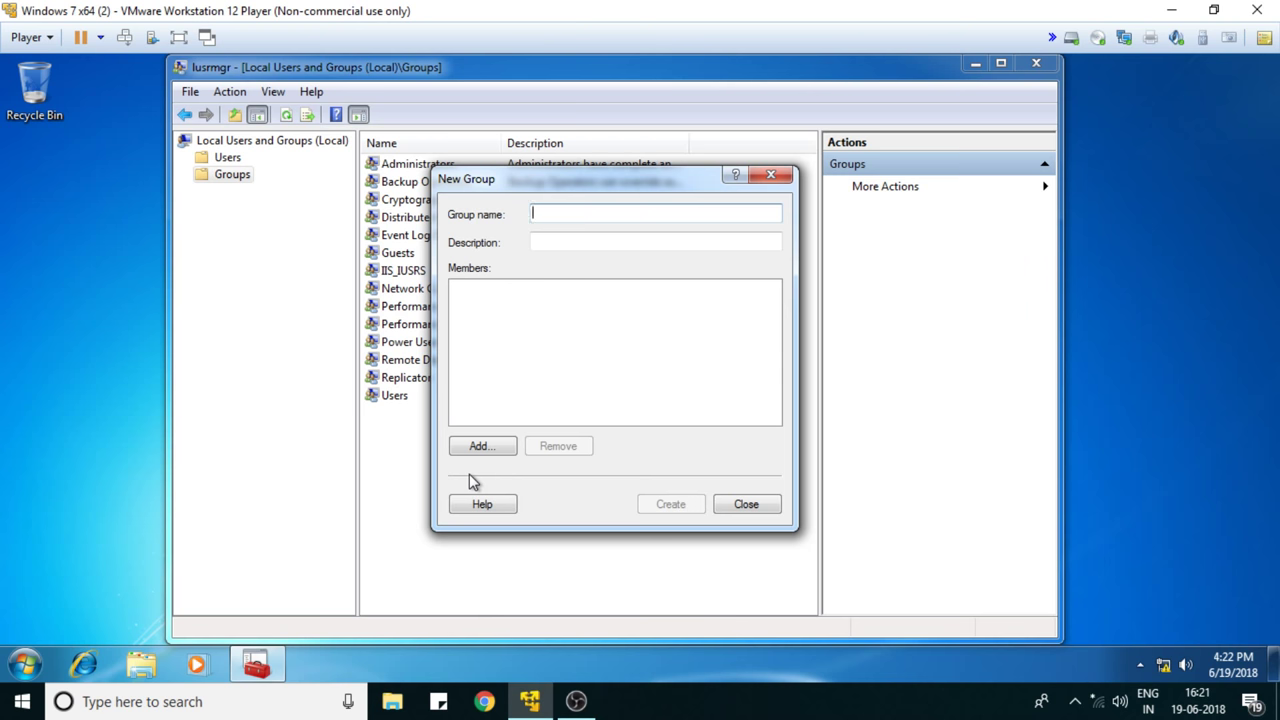
# - Create the group 'New Users' with user1 and user2 as members
pyautogui.write('New')
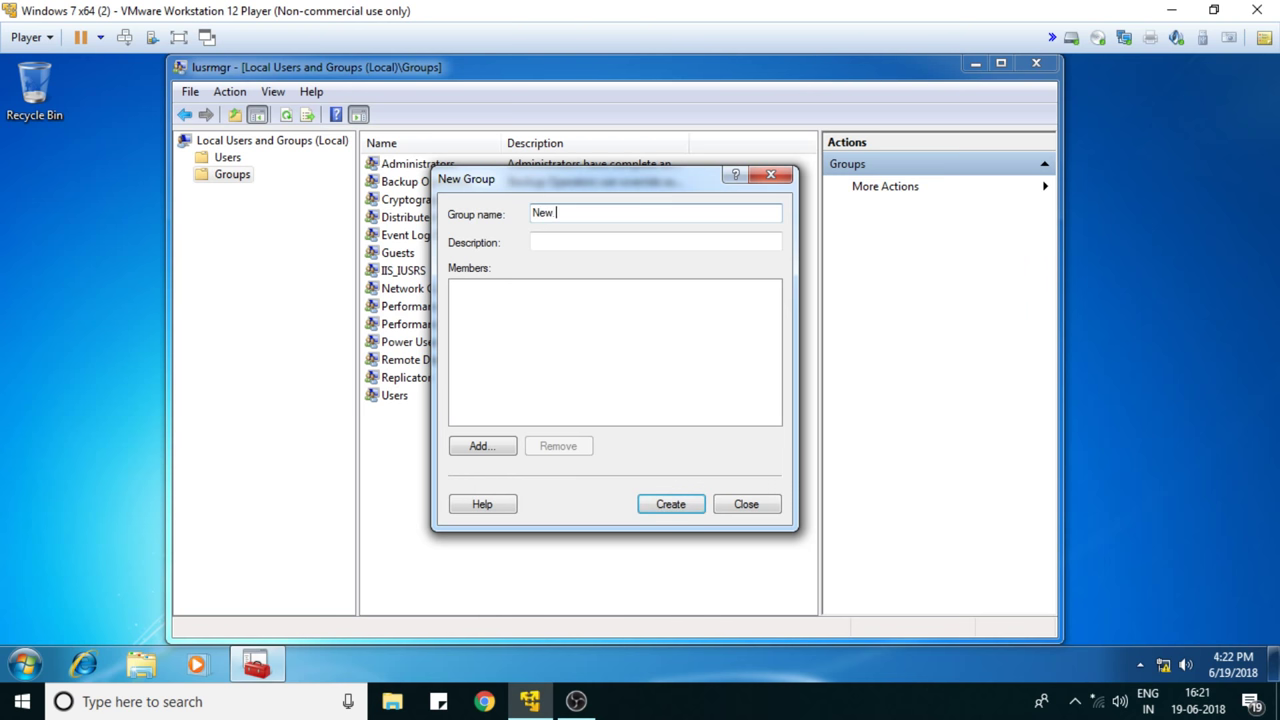
pyautogui.write(' Users')
pyautogui.click(500, 448)
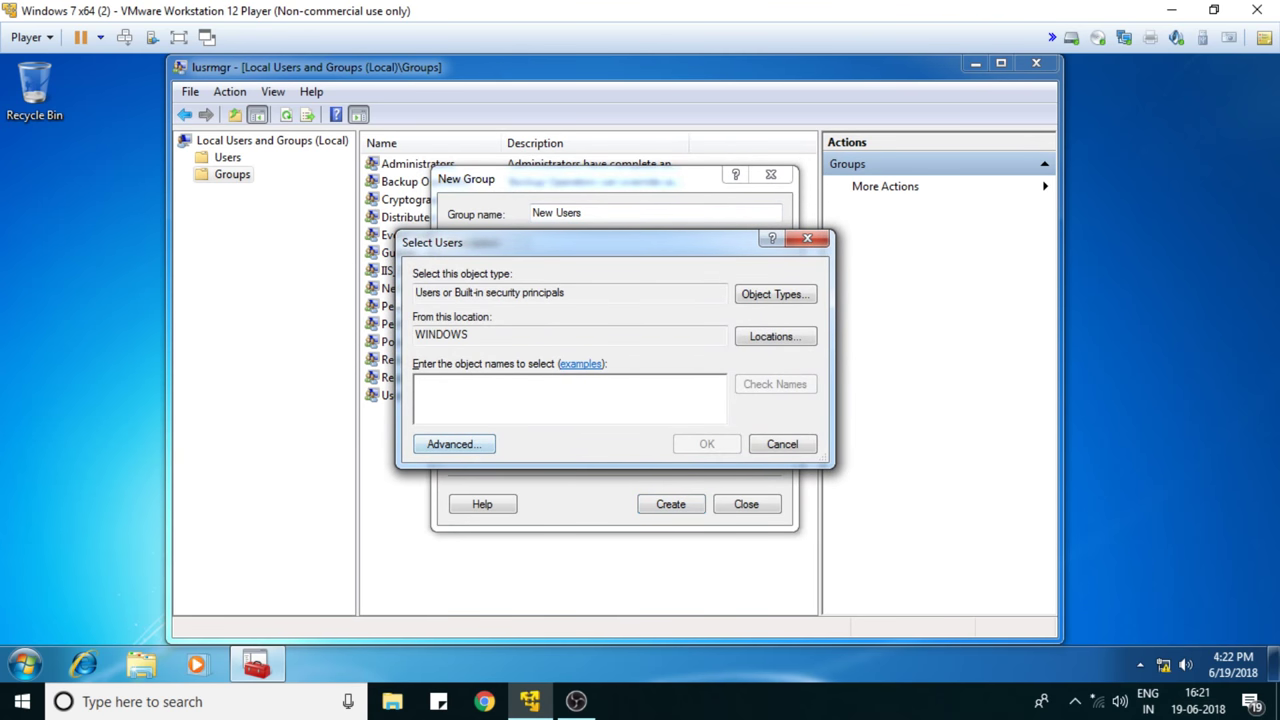
pyautogui.click(455, 445)
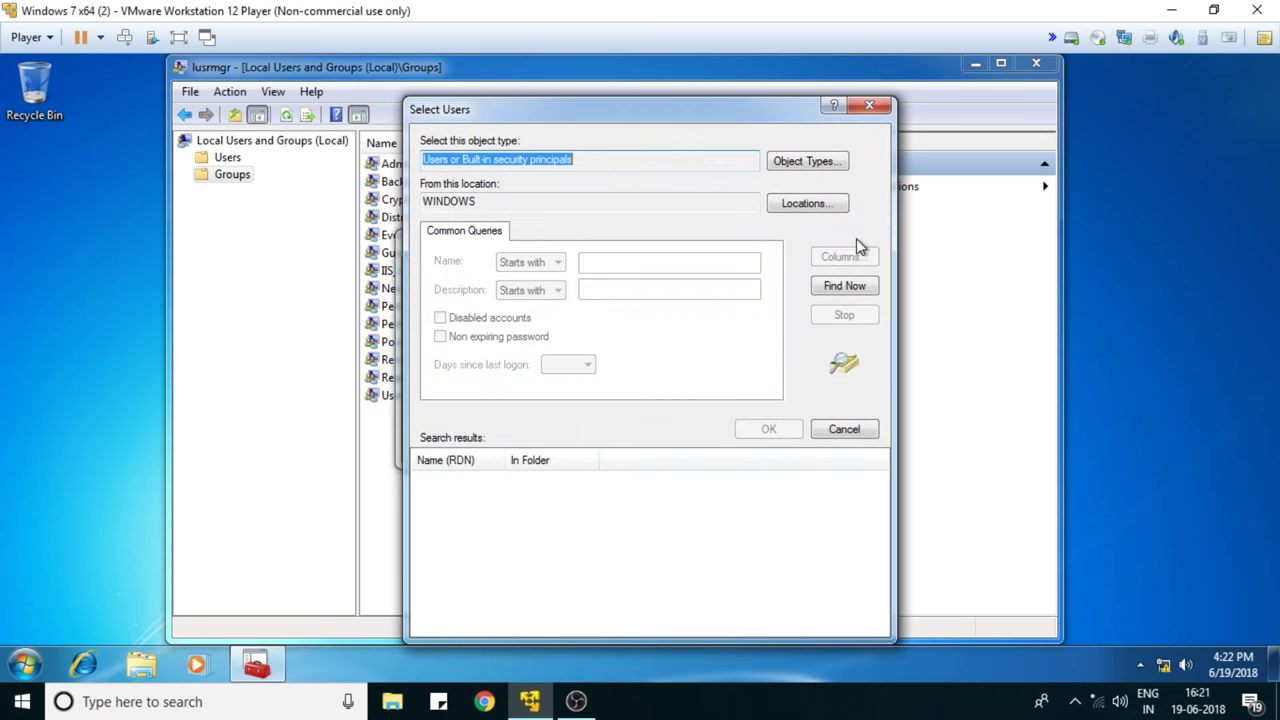
pyautogui.click(830, 289)
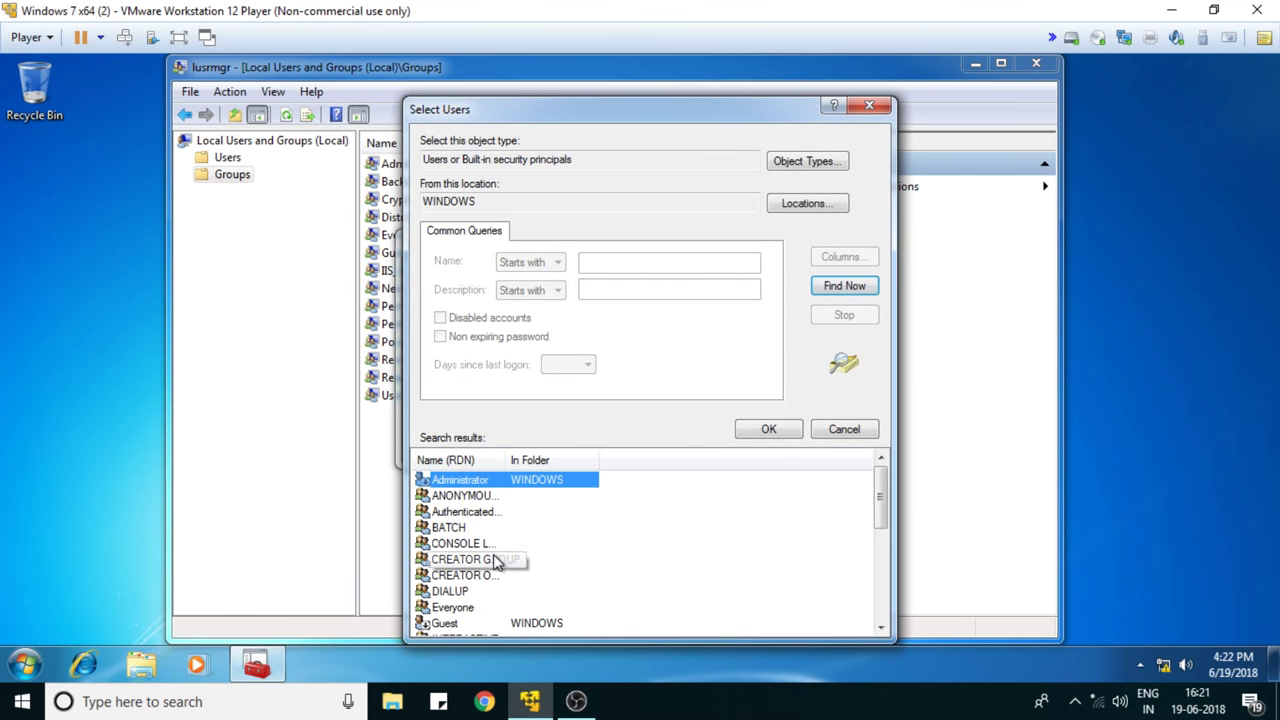
pyautogui.scroll(-5, 495, 562)
pyautogui.click(443, 592)
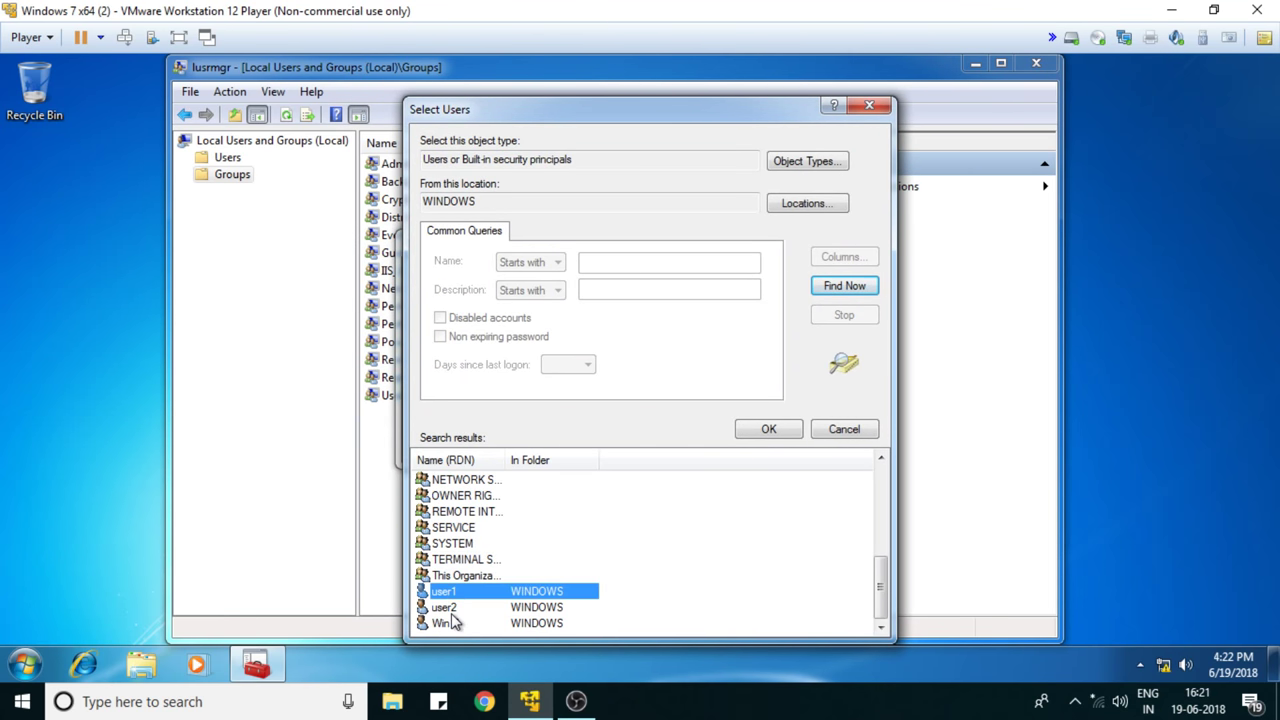
pyautogui.keyDown('ctrl'); pyautogui.click(451, 614); pyautogui.keyUp('ctrl')
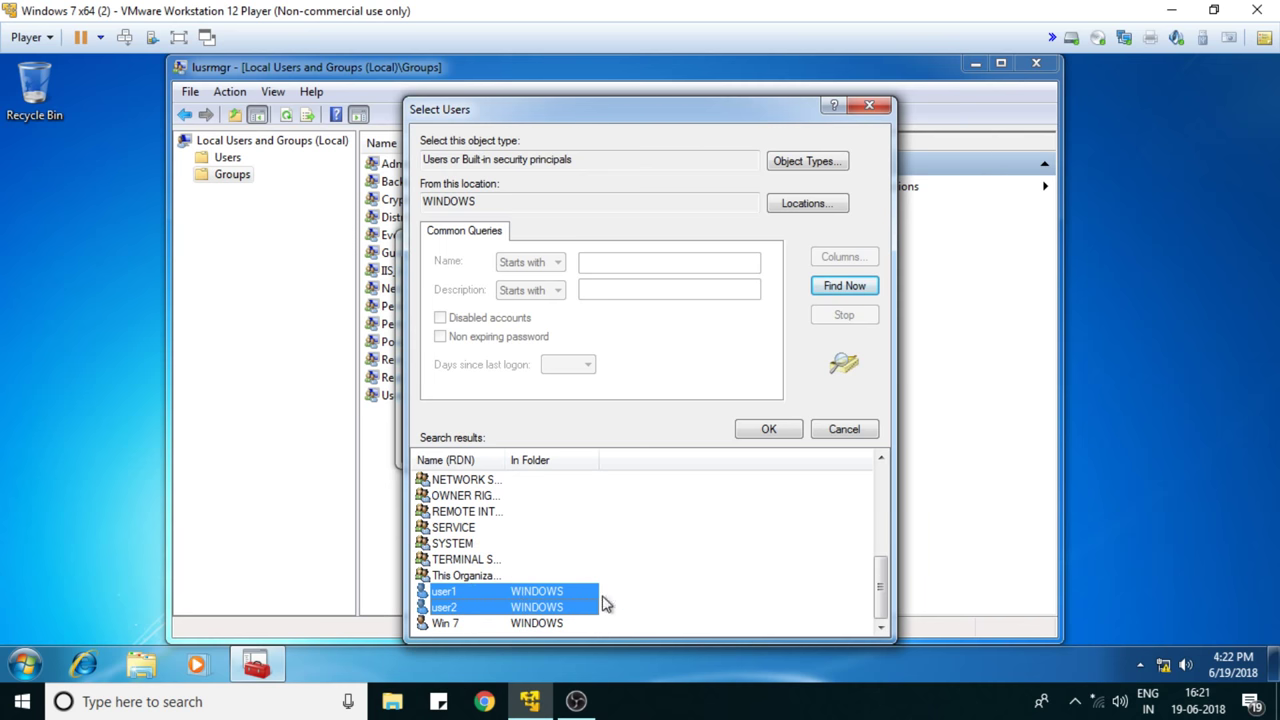
pyautogui.click(769, 430)
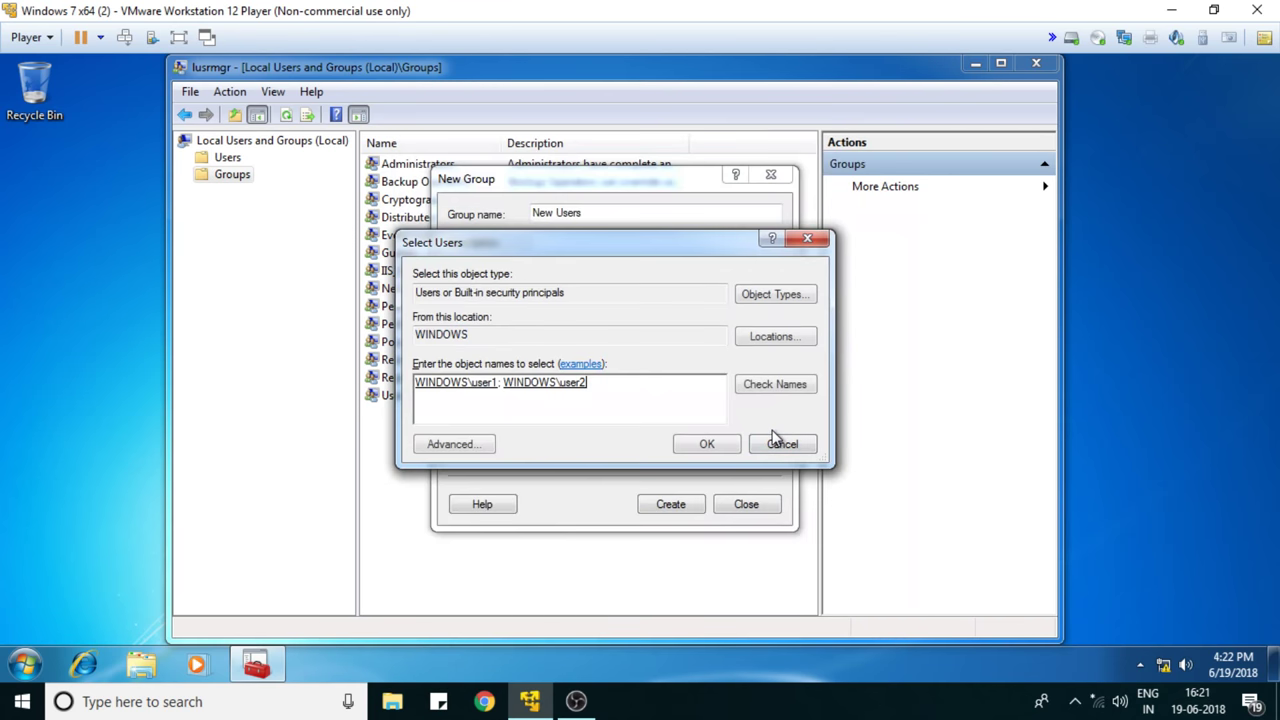
pyautogui.click(706, 446)
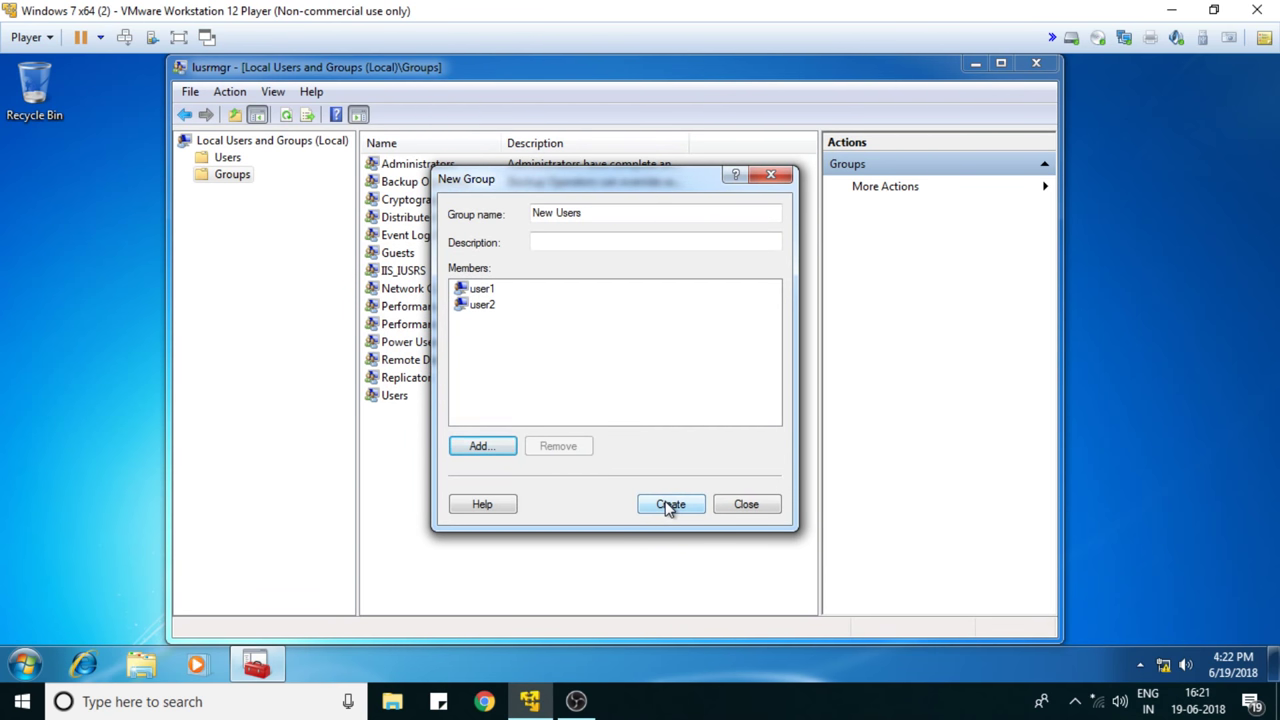
pyautogui.click(669, 505)
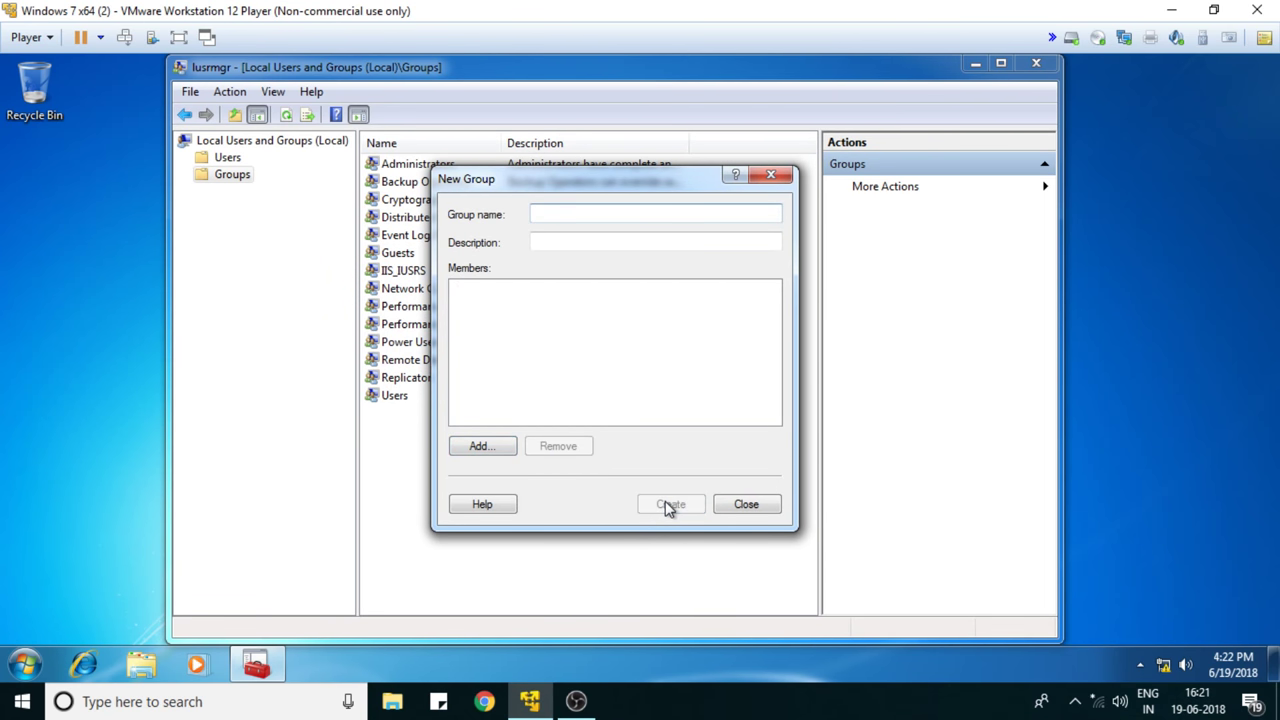
pyautogui.click(745, 507)
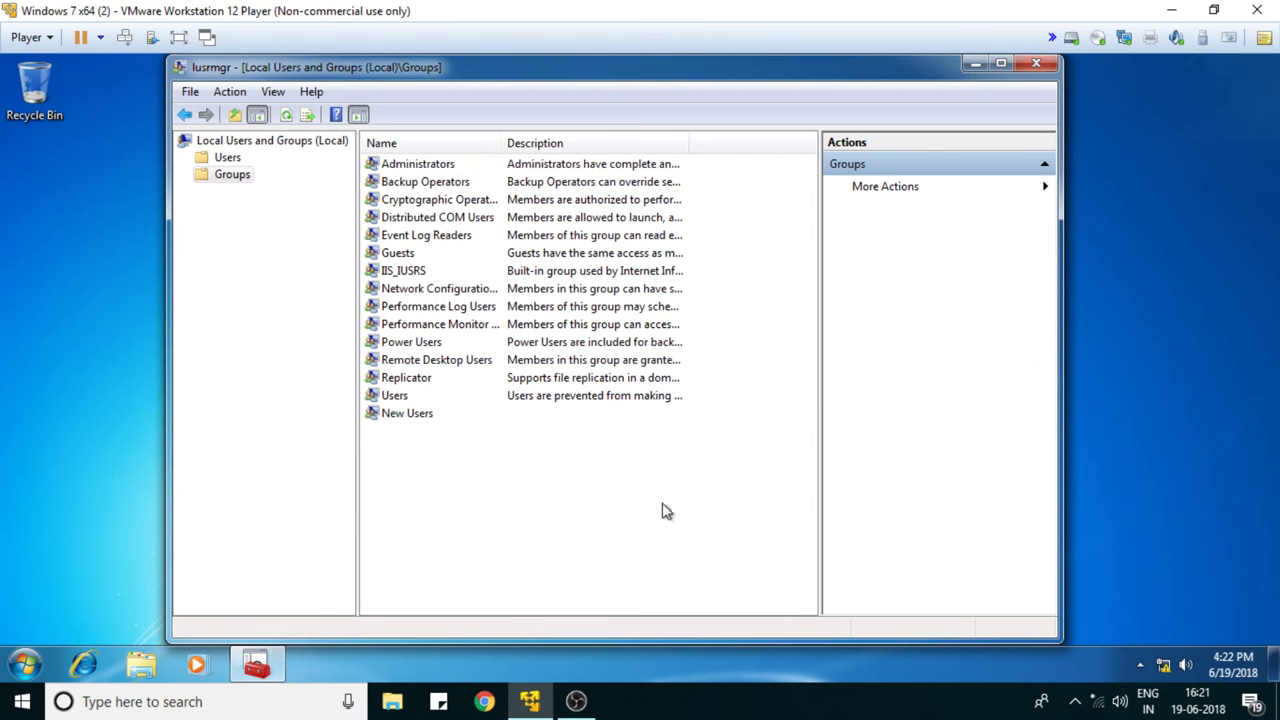
pyautogui.click(420, 420)
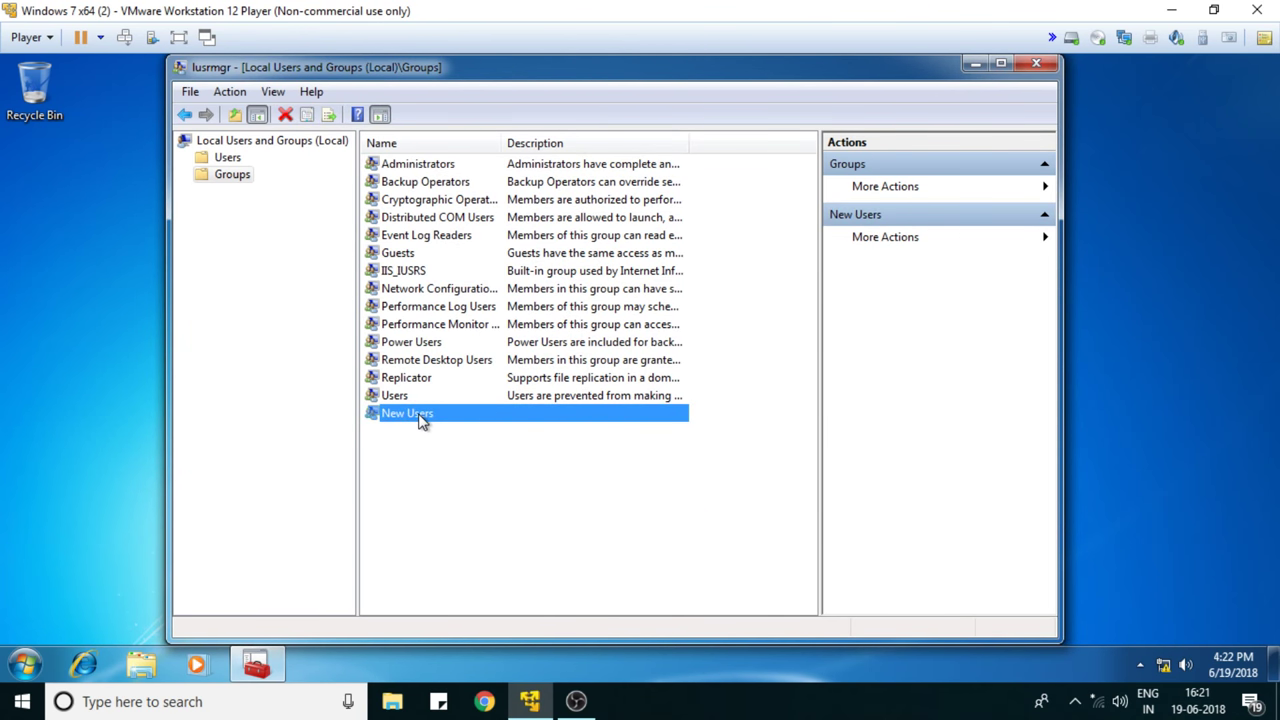
pyautogui.doubleClick(419, 417)
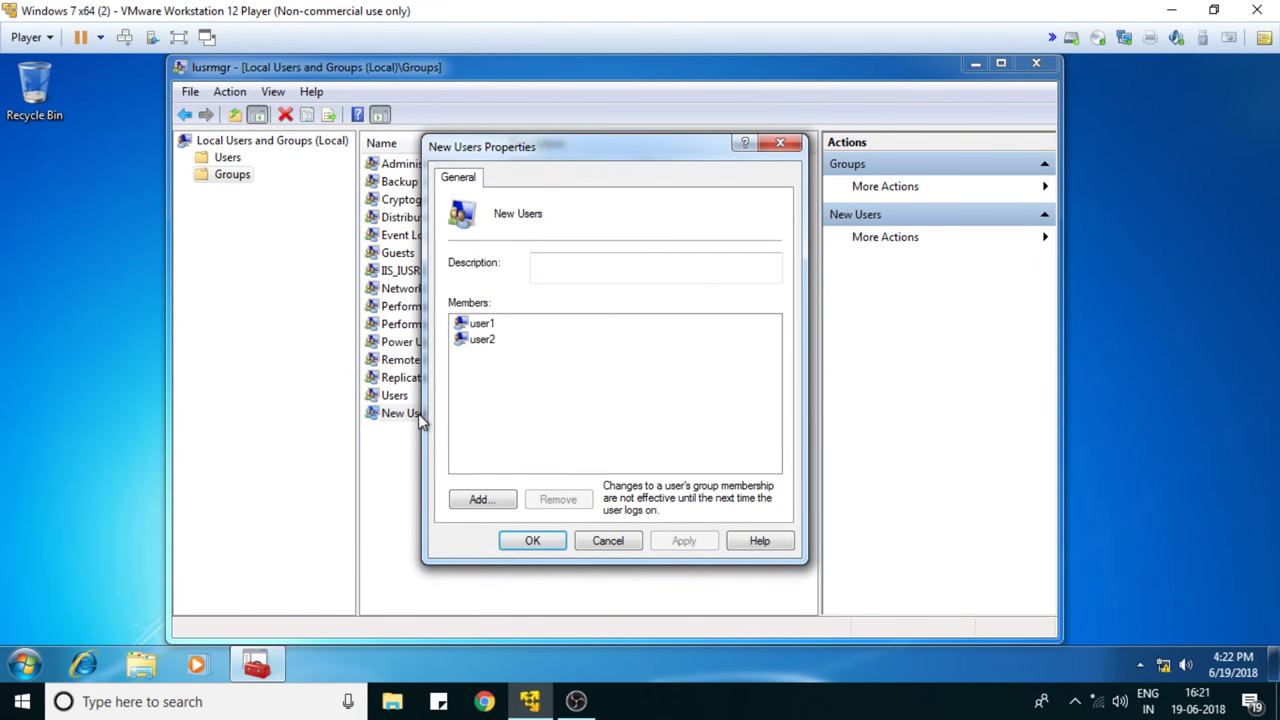
pyautogui.click(488, 324)
pyautogui.click(488, 340)
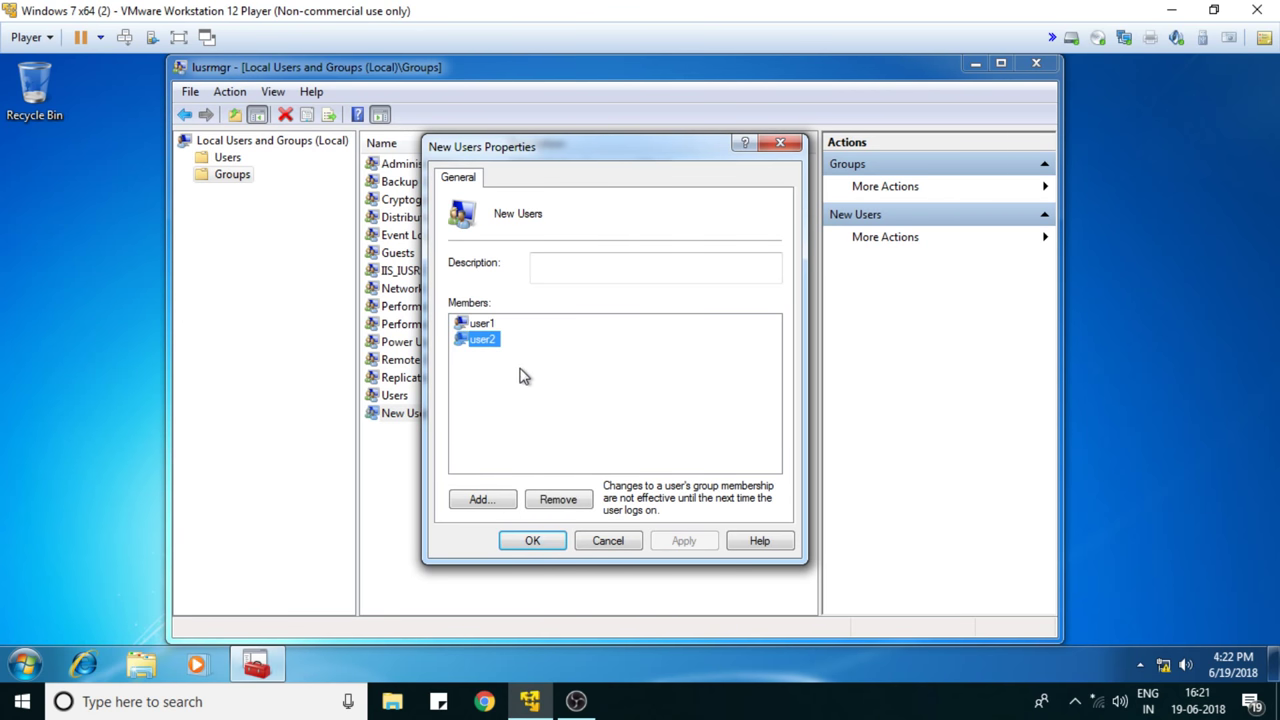
pyautogui.click(532, 541)
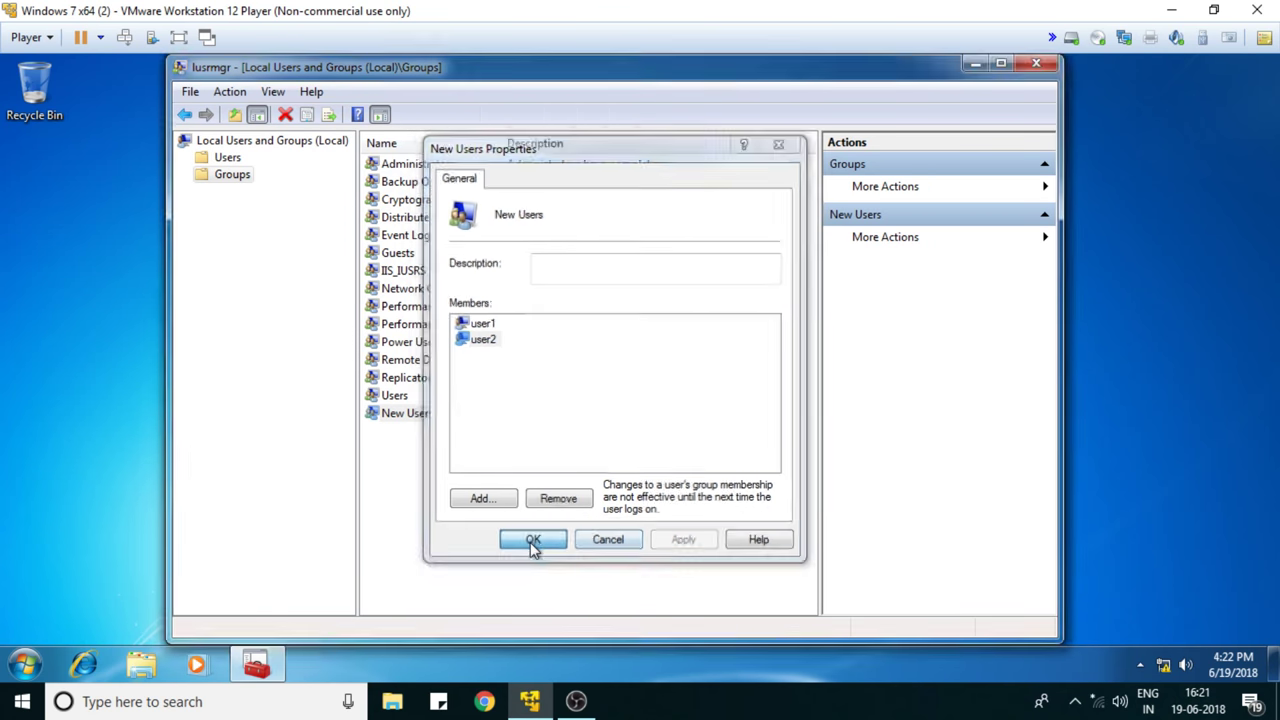
pyautogui.rightClick(407, 418)
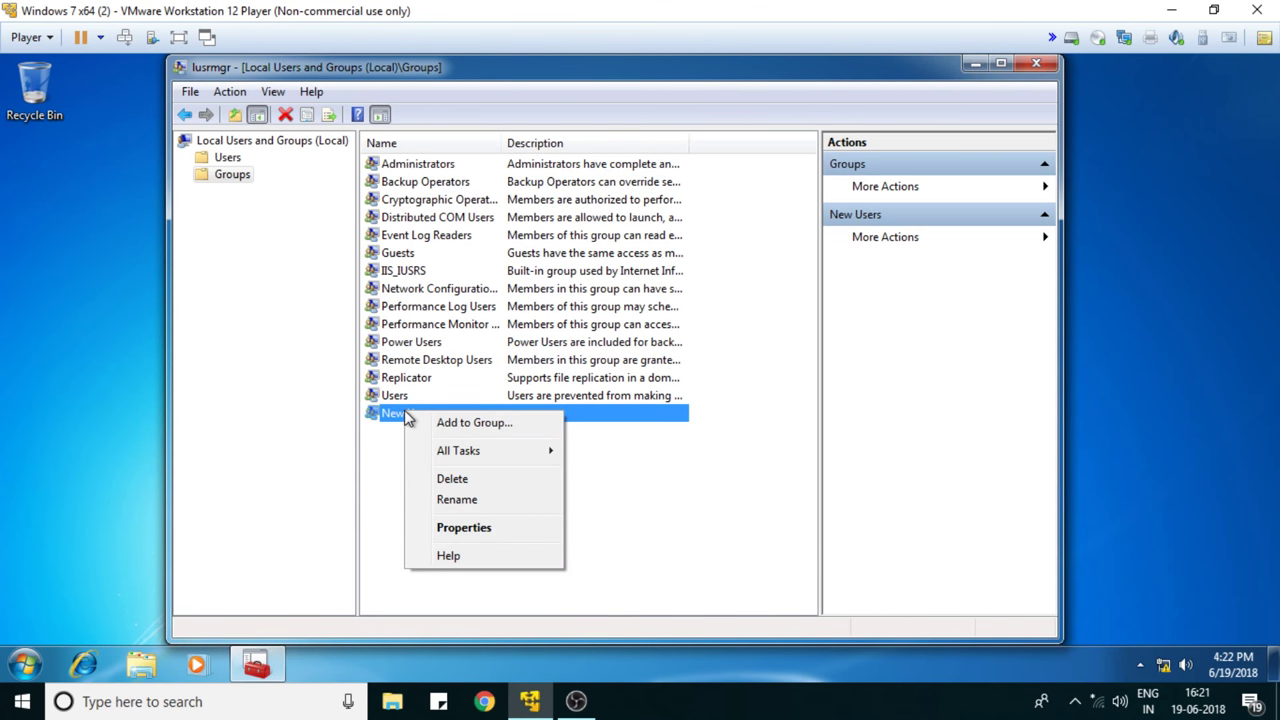
pyautogui.click(478, 527)
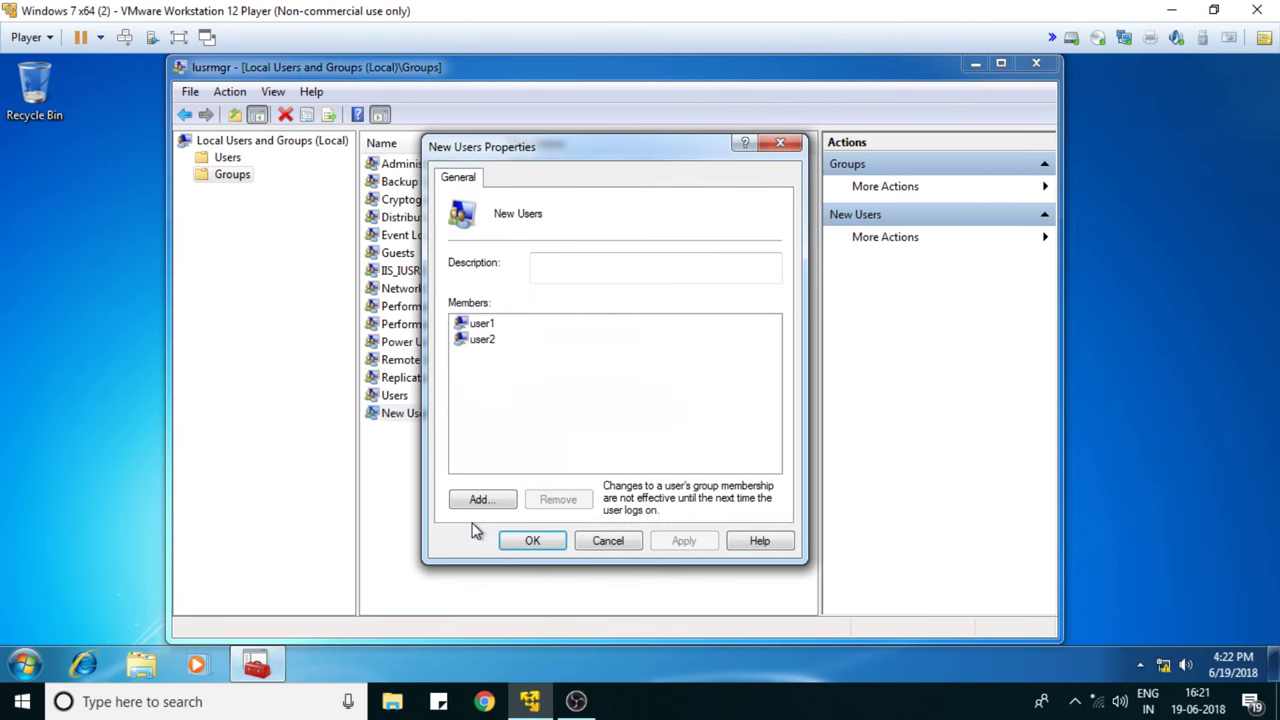
pyautogui.click(540, 540)
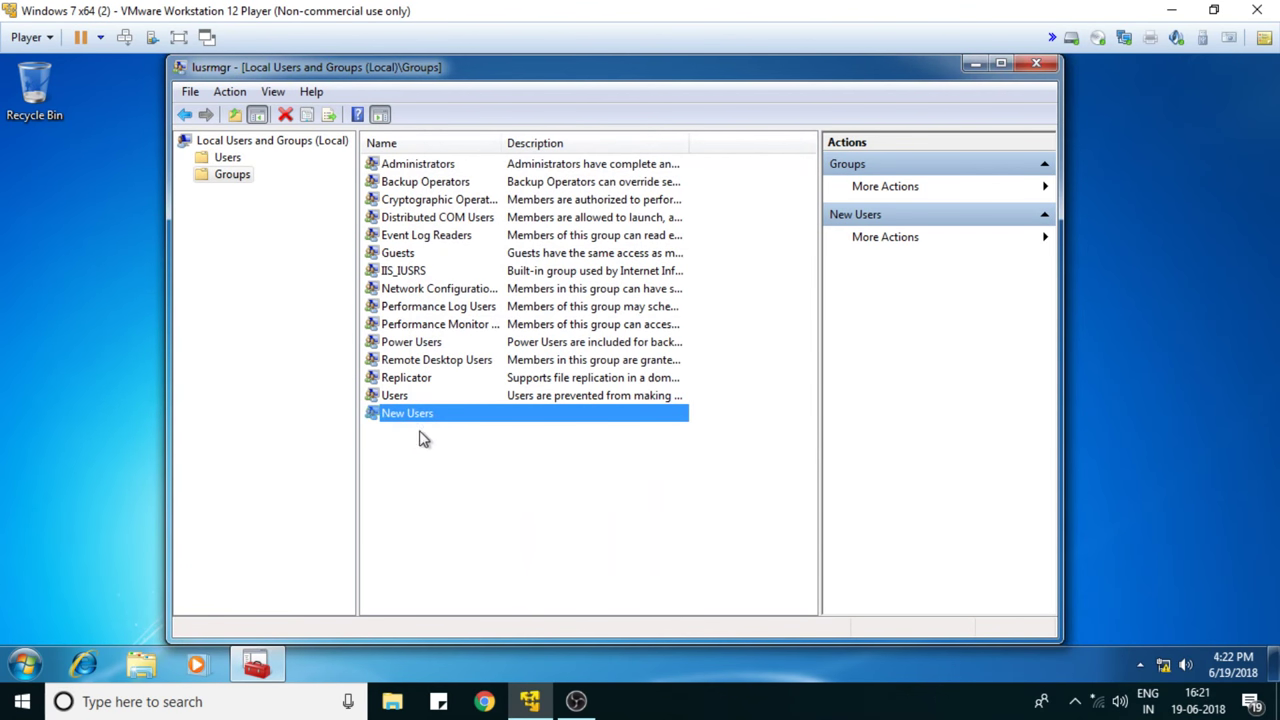
# - Close the user manager and log off Windows to the welcome screen
pyautogui.click(1035, 65)
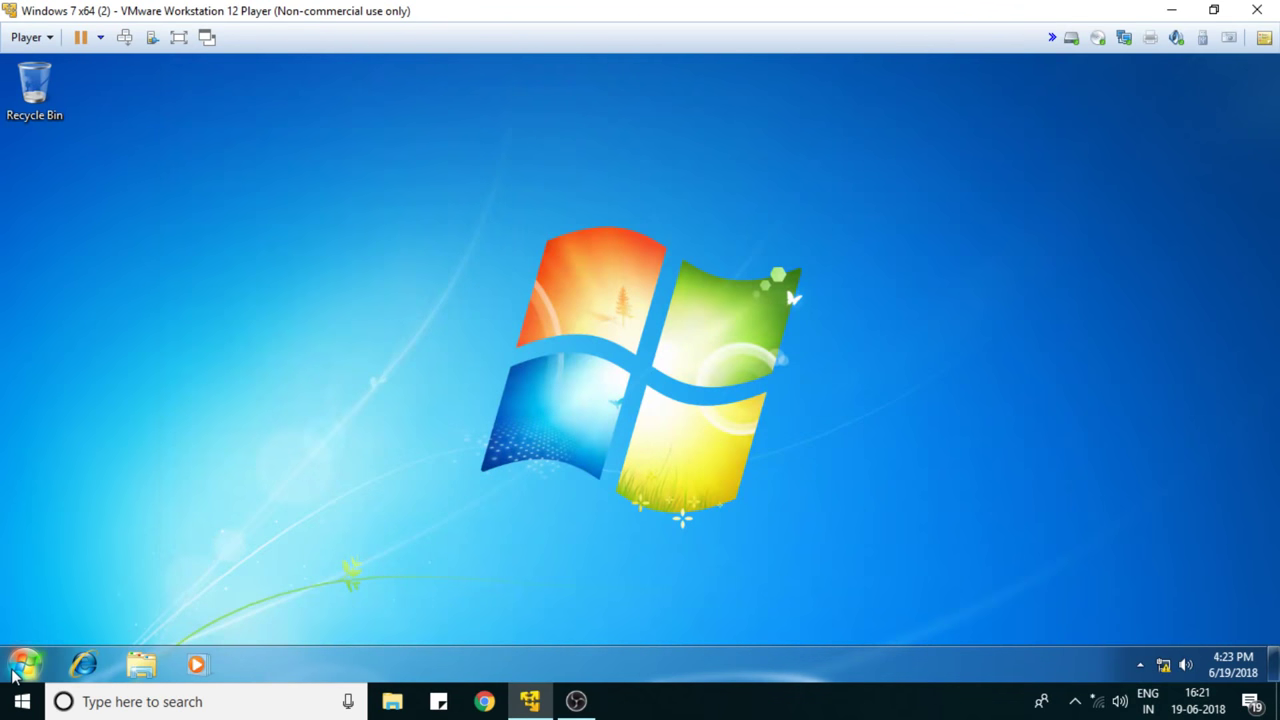
pyautogui.click(16, 672)
pyautogui.moveTo(329, 615)
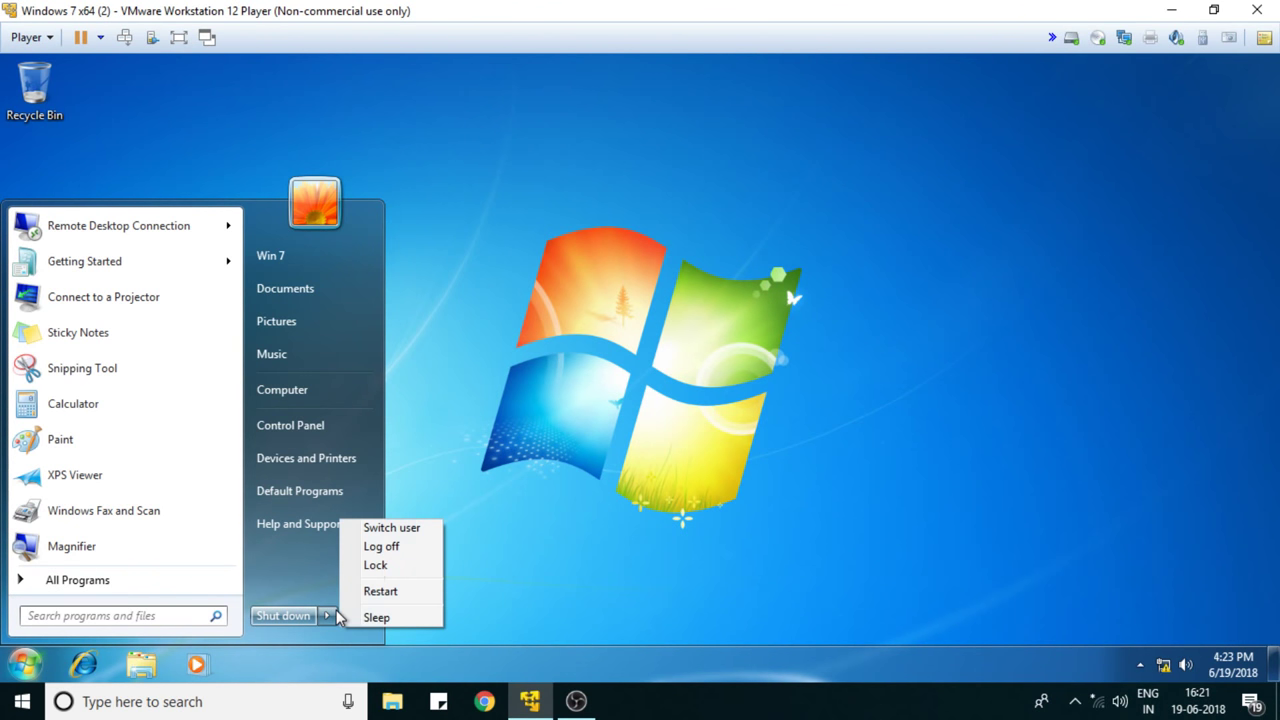
pyautogui.click(379, 545)
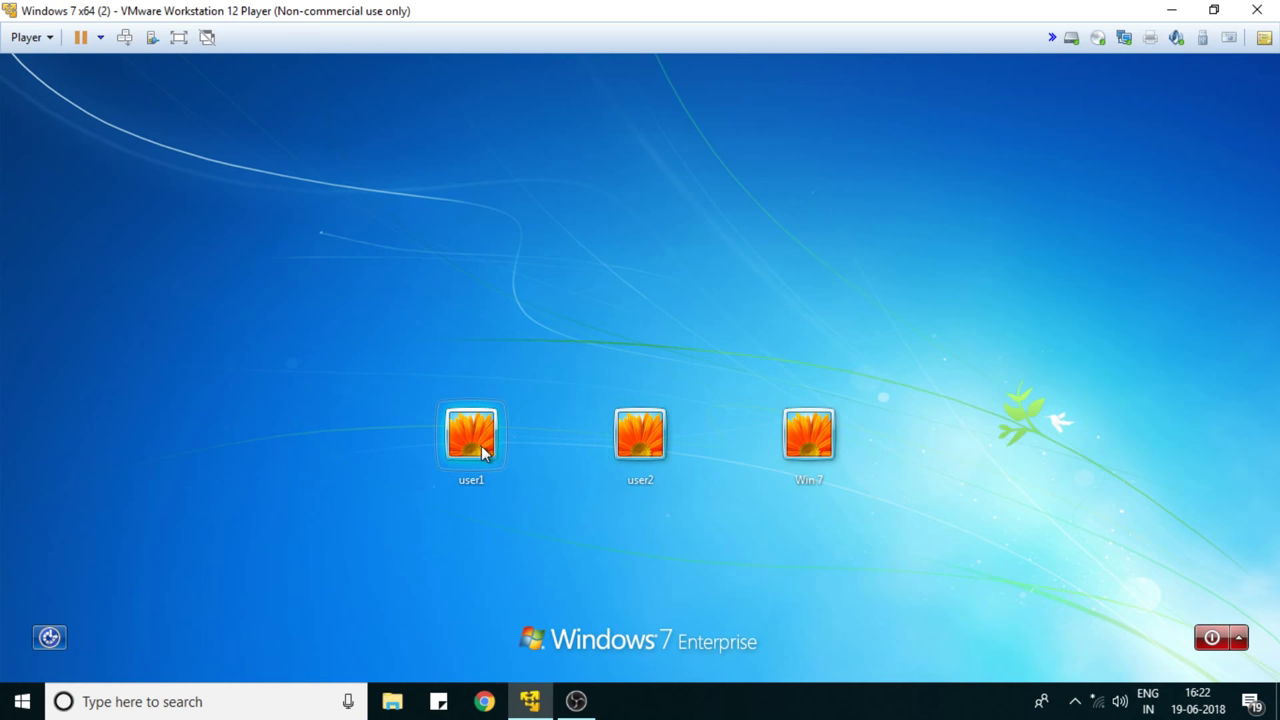
# - Sign in as user2 and set a new password at the required first-logon change
pyautogui.click(641, 440)
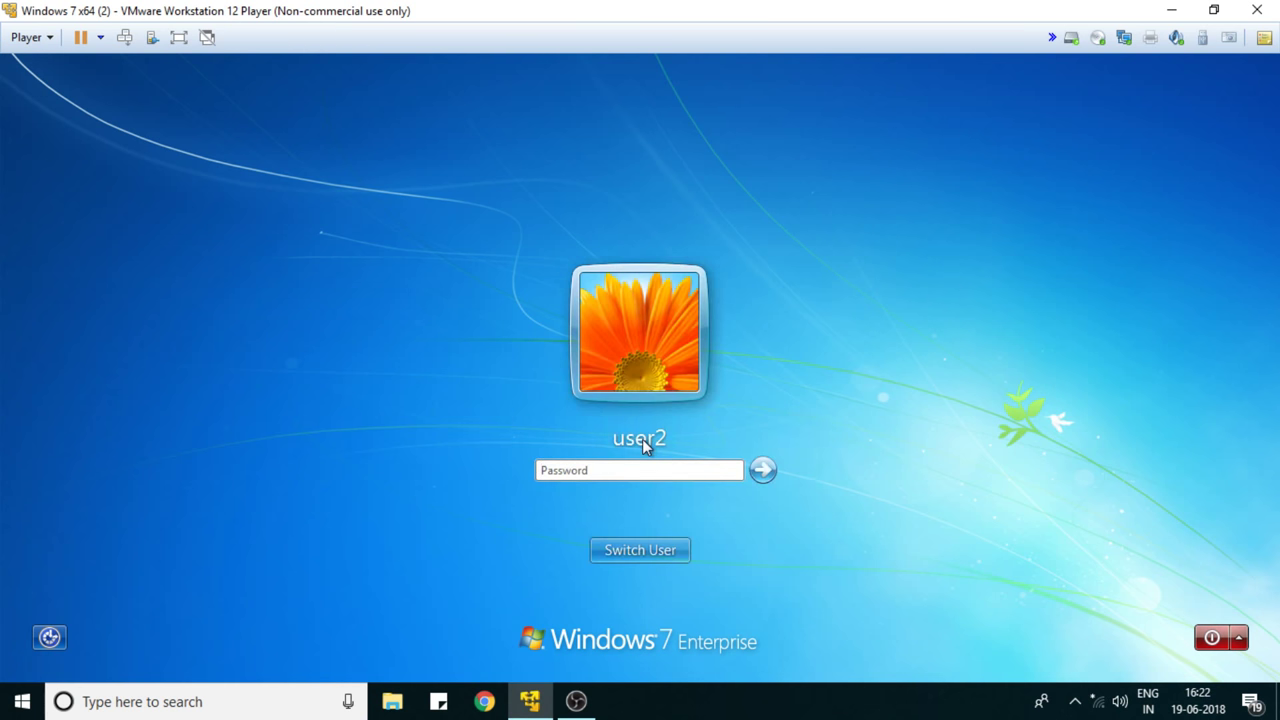
pyautogui.write('•••')
pyautogui.click(760, 472)
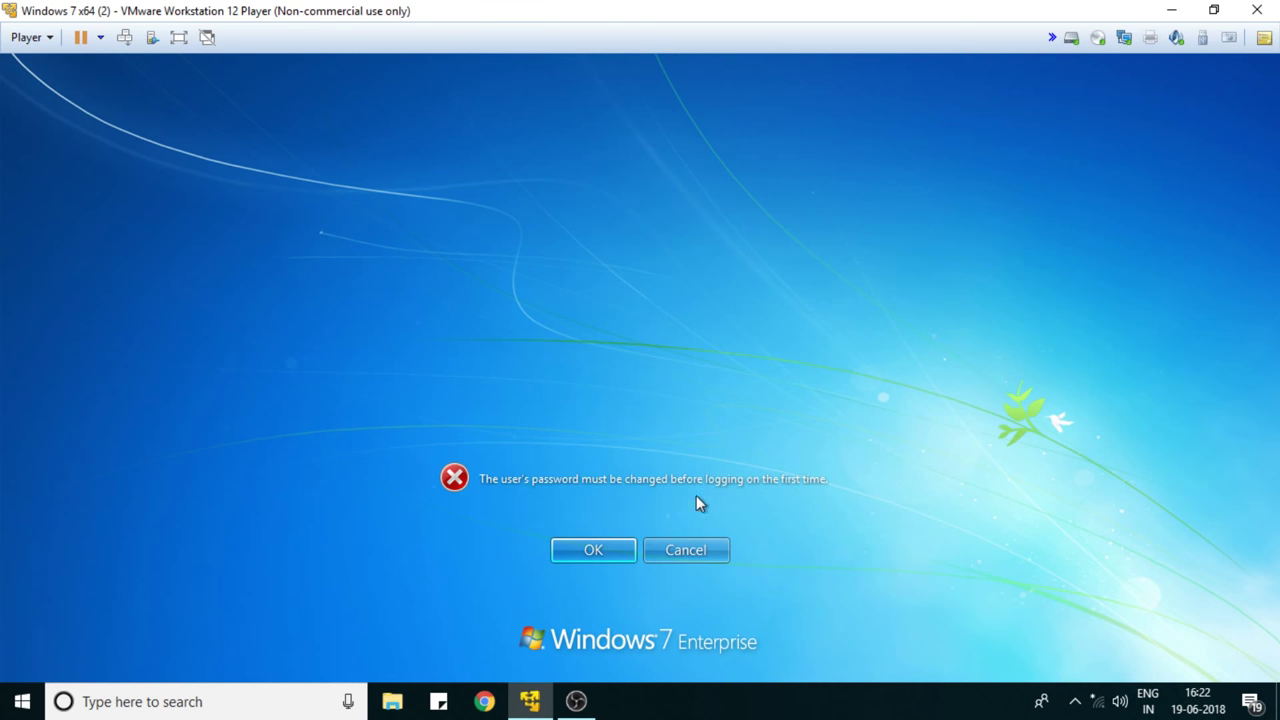
pyautogui.click(571, 547)
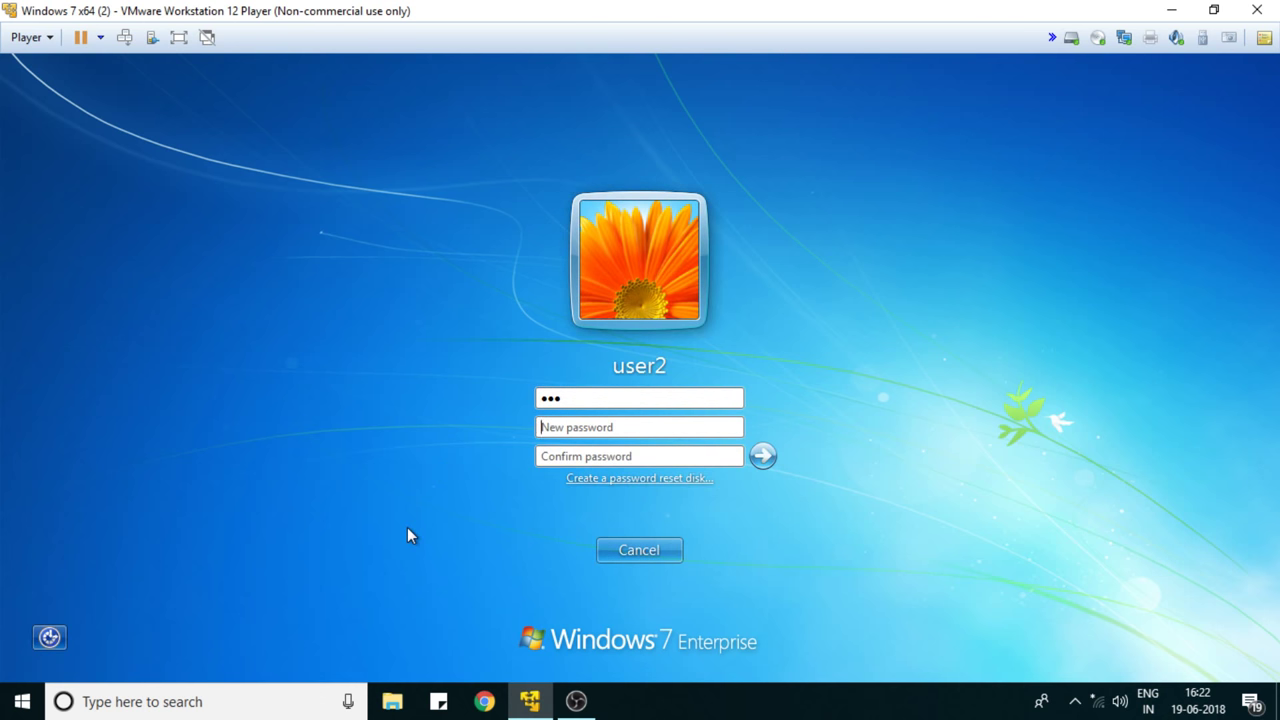
pyautogui.write('1234512345')
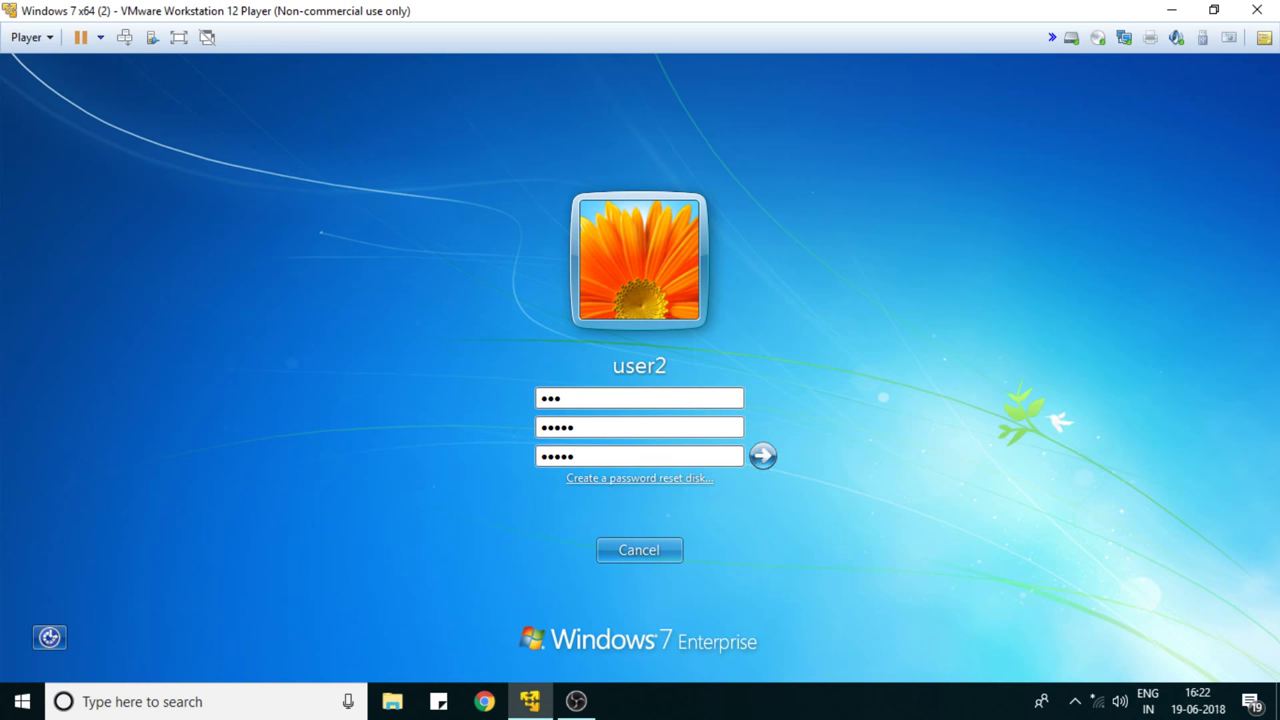
pyautogui.click(758, 458)
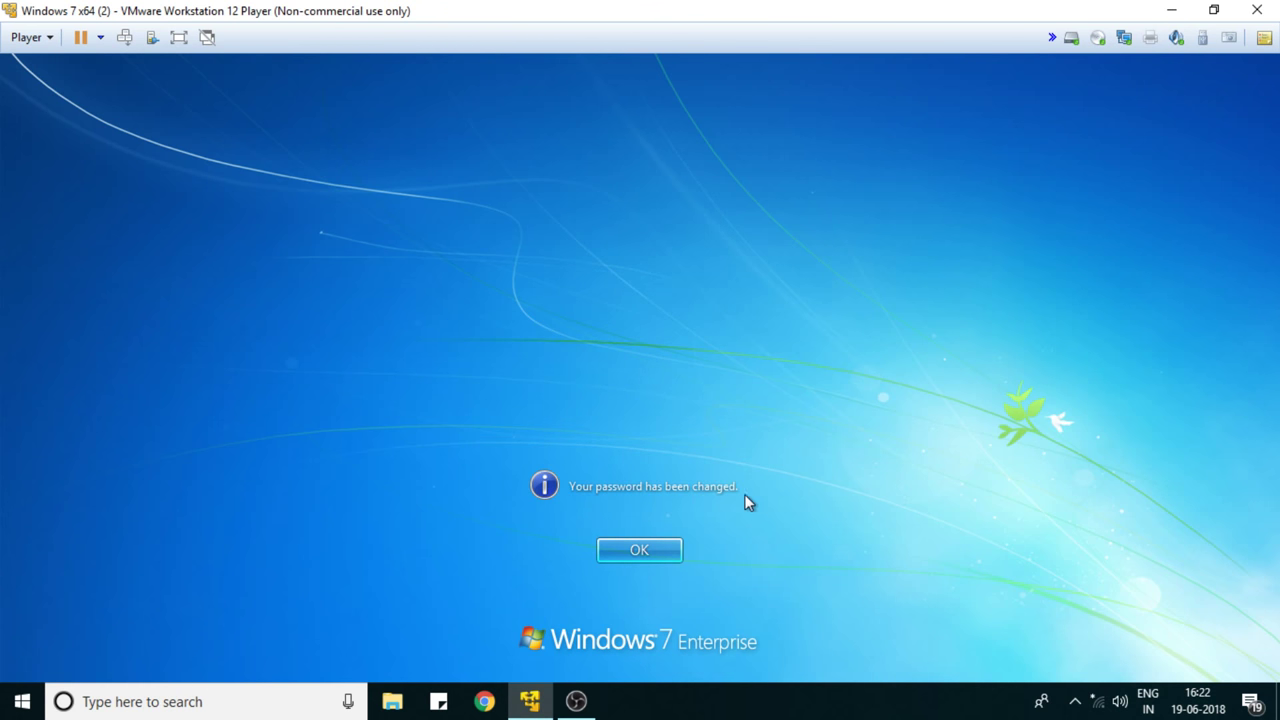
pyautogui.click(627, 554)
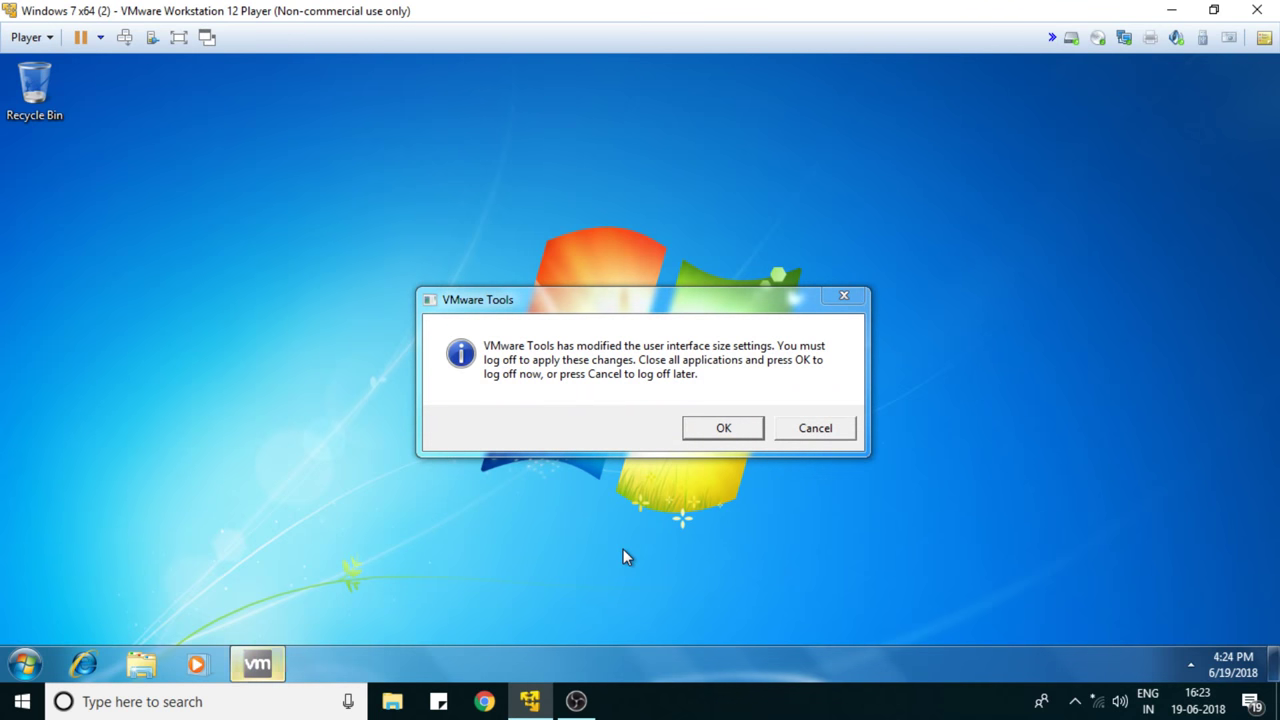
# - Accept the VMware Tools prompt to log user2 off
pyautogui.click(724, 427)
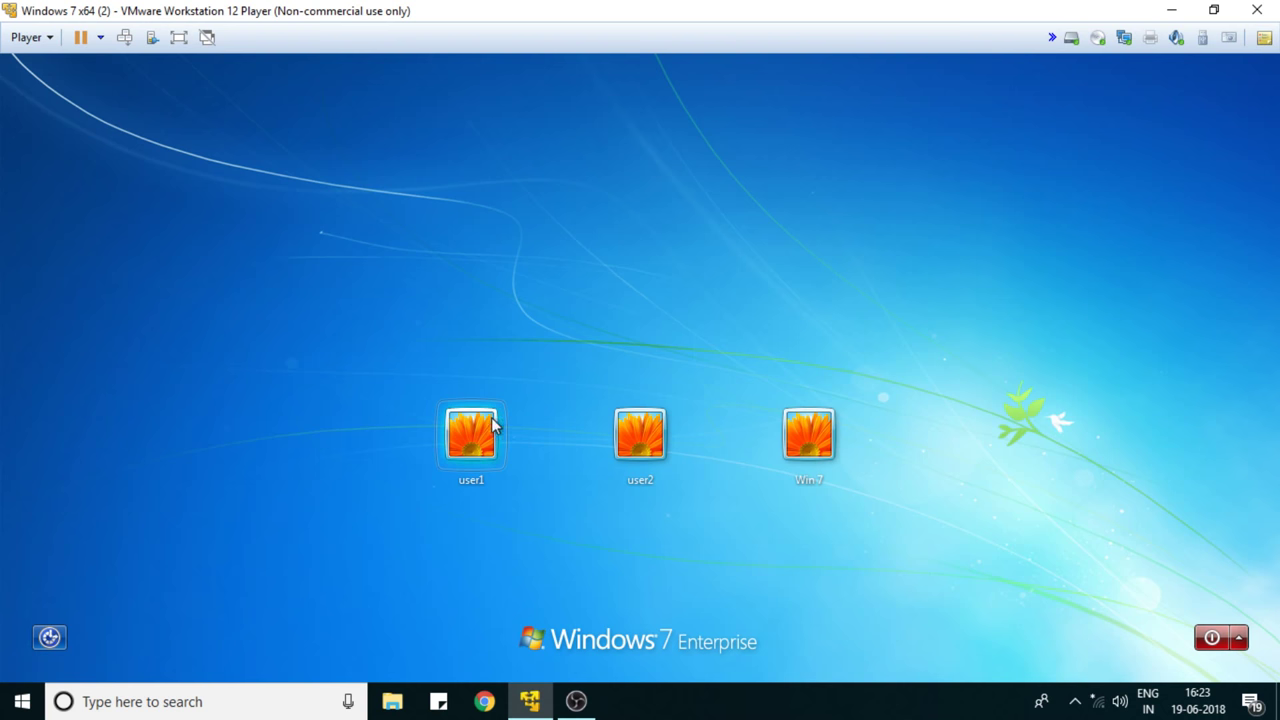
# - Sign in as user1 with its password
pyautogui.click(455, 441)
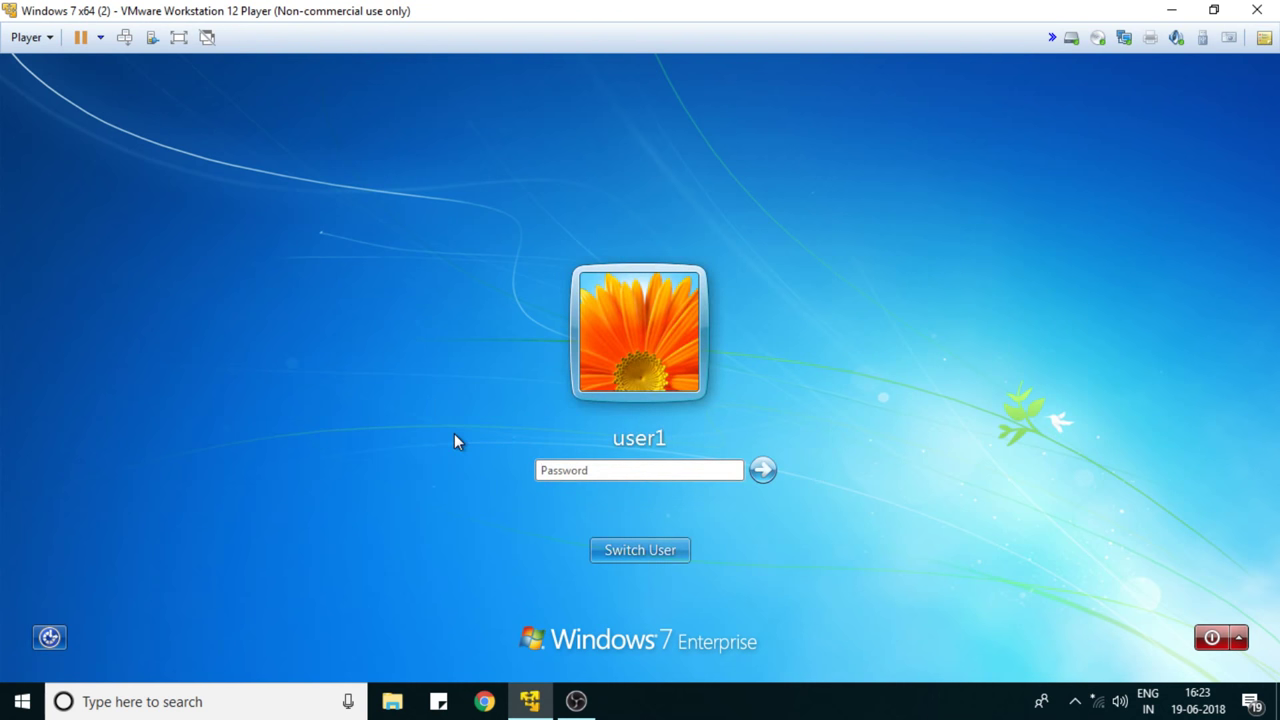
pyautogui.write('123')
pyautogui.press('Return')
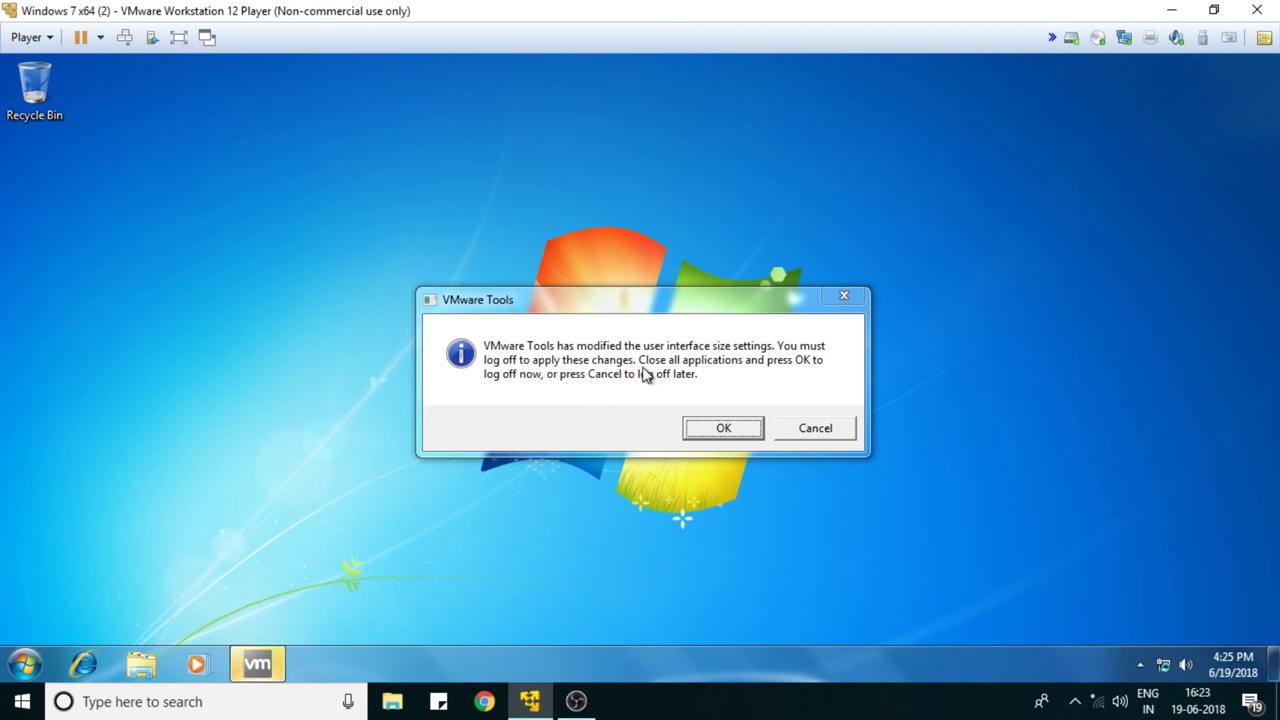
# - Dismiss the VMware Tools notice, log user1 off, and bring OBS Studio forward
pyautogui.click(797, 428)
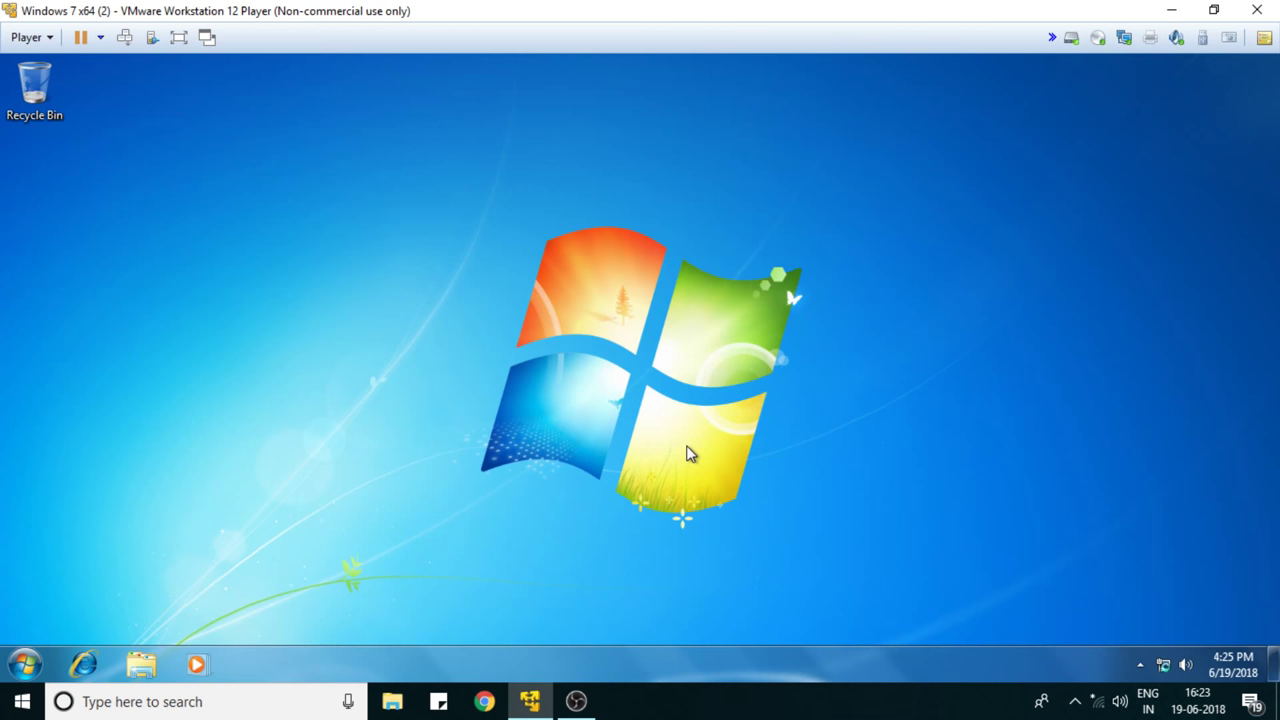
pyautogui.click(25, 665)
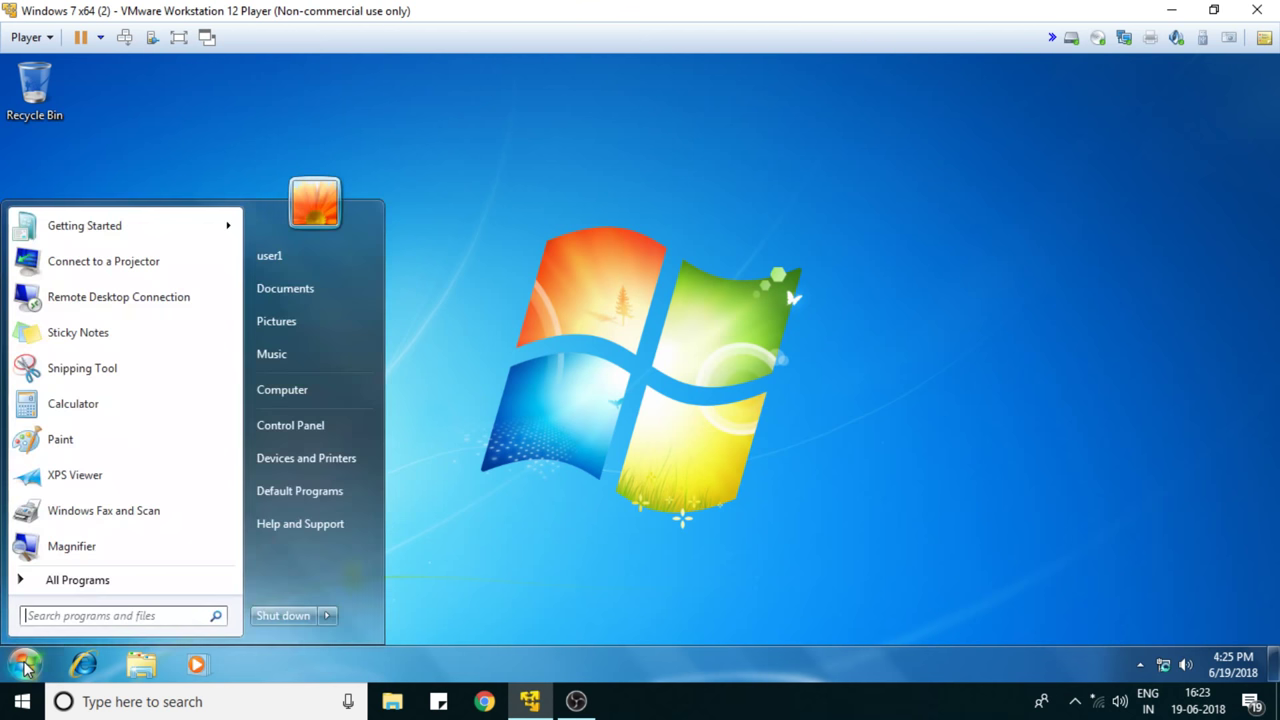
pyautogui.click(327, 615)
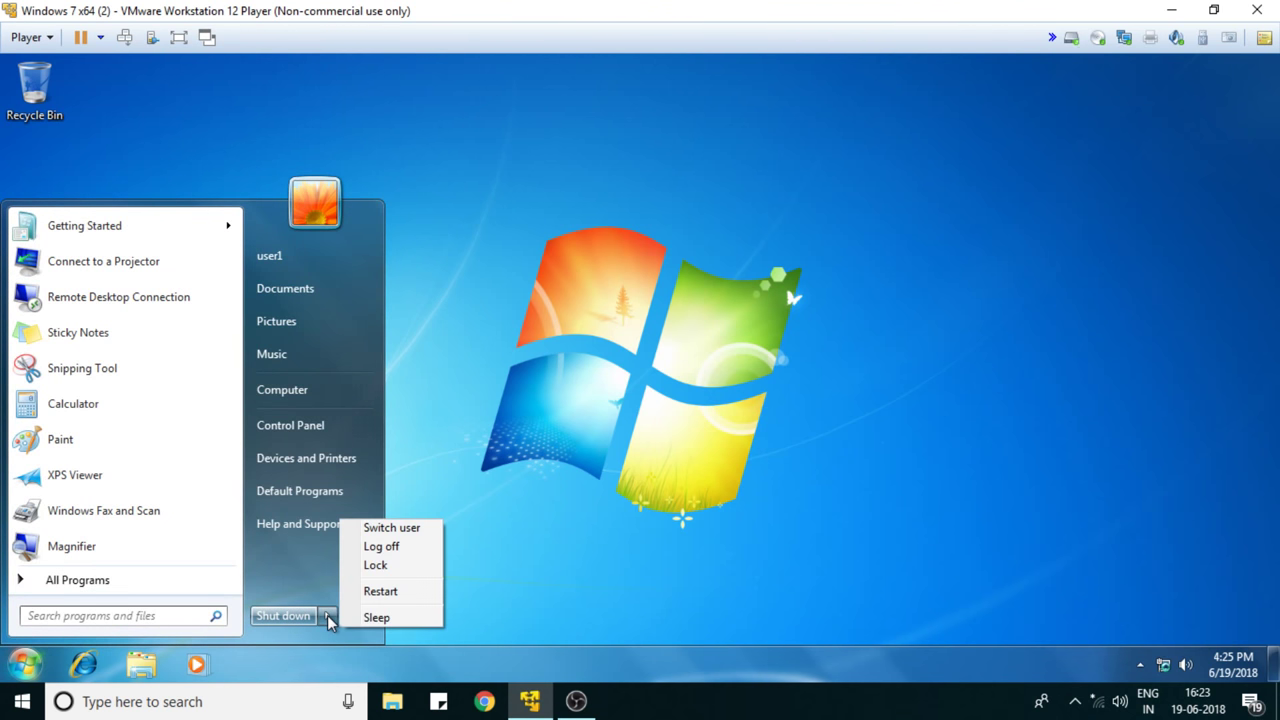
pyautogui.click(392, 546)
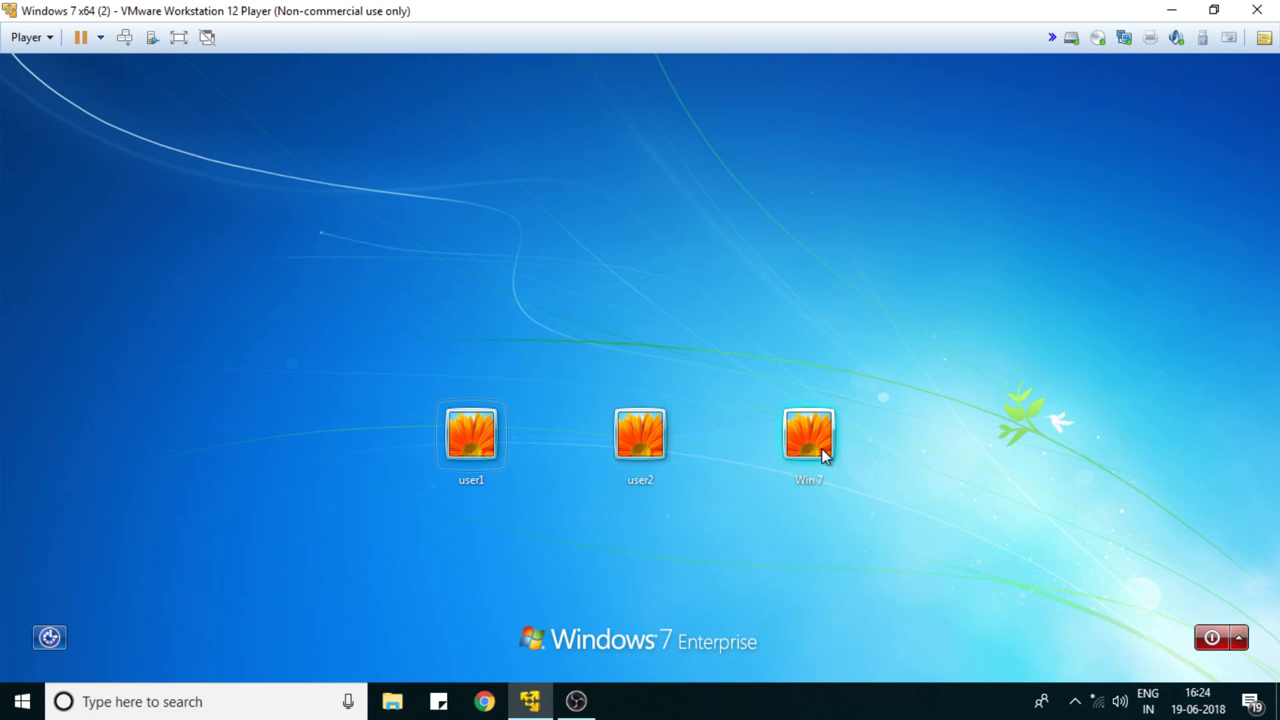
pyautogui.click(576, 701)
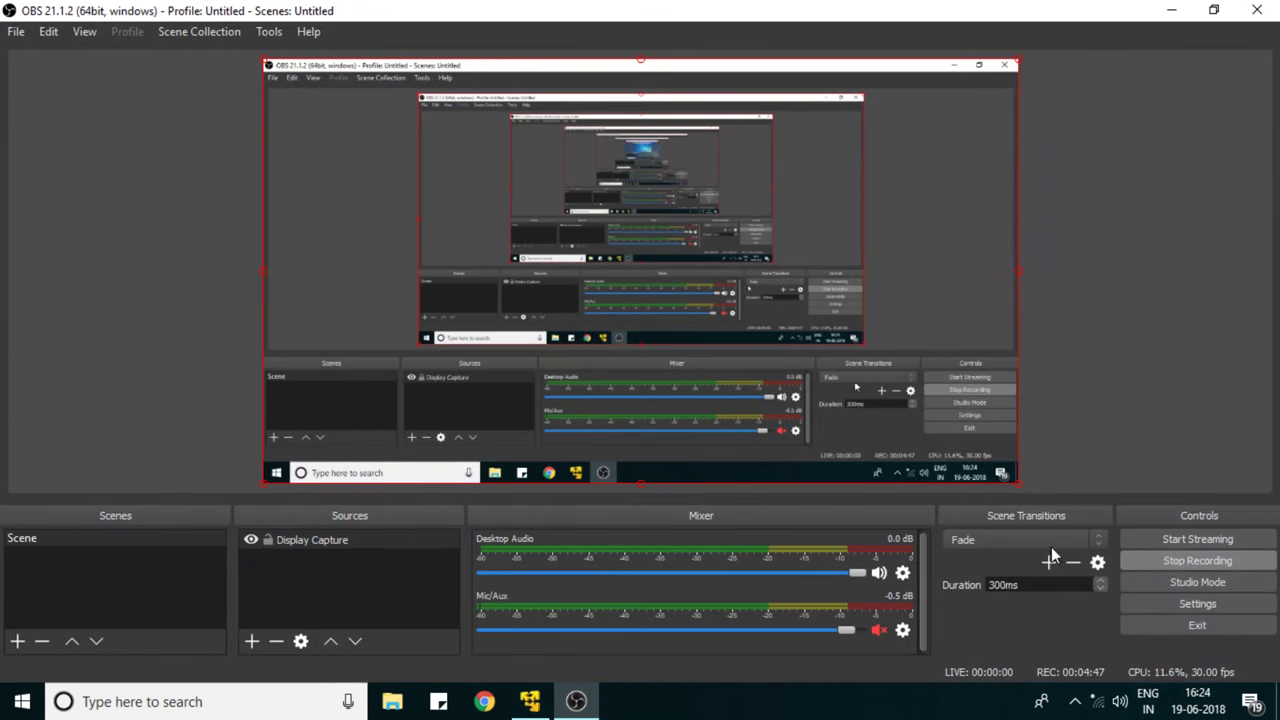